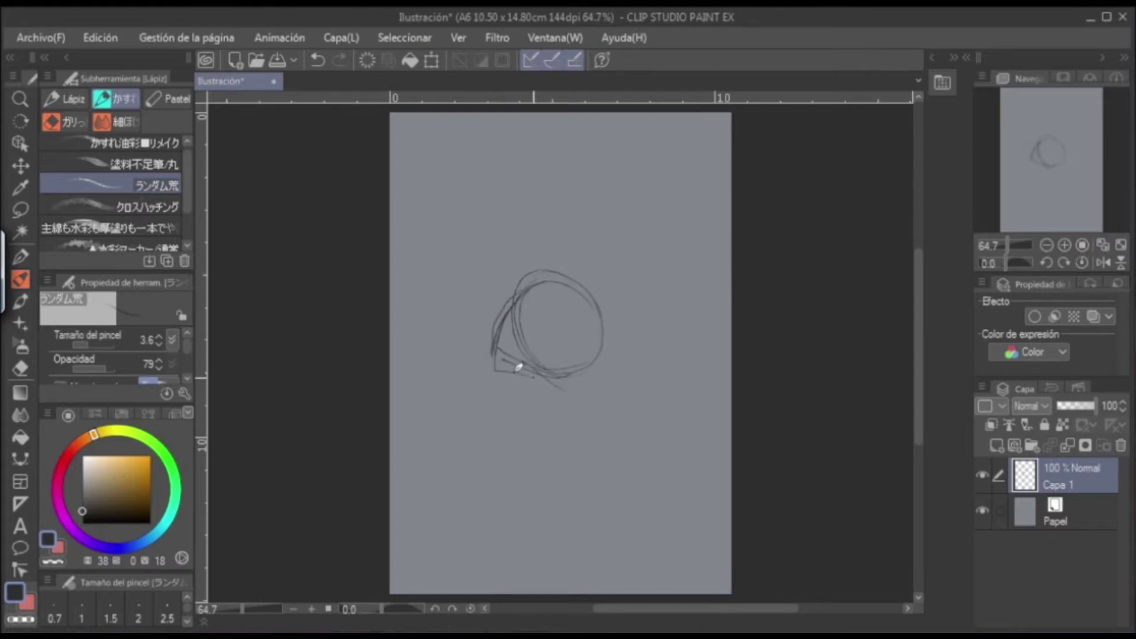
Sketch curved guidelines inside the head circle and extend the outline around the back of the head.
mouse_move(526, 304)
mouse_down()
mouse_move(511, 353)
mouse_move(527, 291)
mouse_move(494, 355)
mouse_move(502, 336)
mouse_move(503, 371)
mouse_move(581, 371)
mouse_up()
drag(530, 284, 554, 339)
mouse_move(597, 369)
mouse_down()
mouse_move(558, 274)
mouse_move(592, 276)
mouse_move(606, 343)
mouse_move(623, 321)
mouse_move(614, 370)
mouse_up()
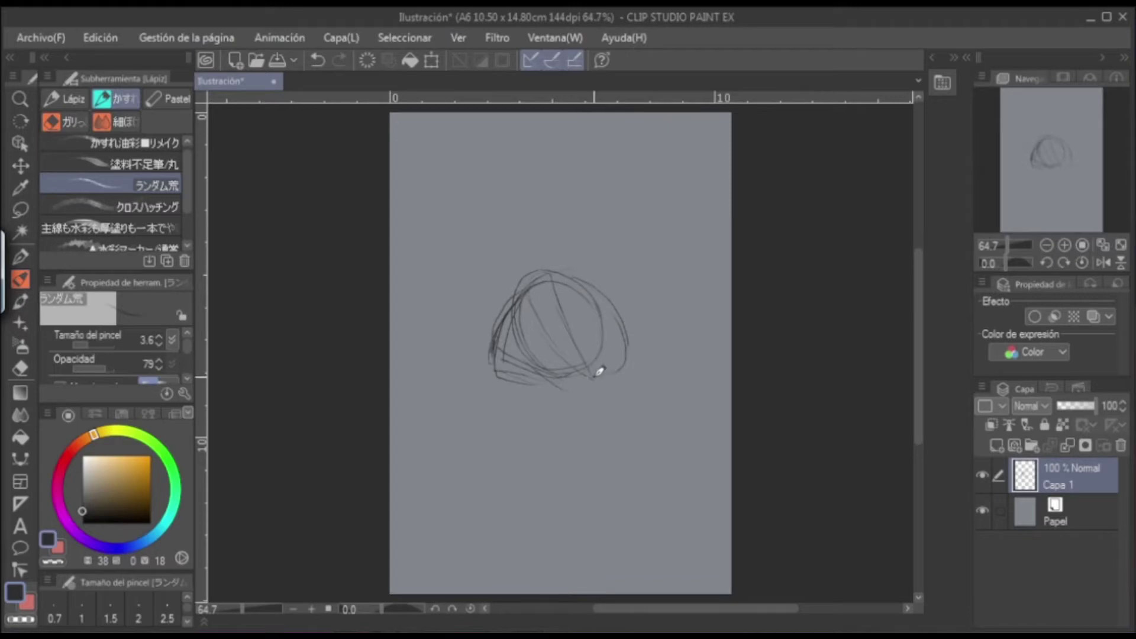
Sketch the neck, the back and shoulder lines, and the curling folds of the shawl around the chest.
drag(620, 419, 668, 490)
mouse_move(518, 401)
mouse_down()
mouse_move(499, 424)
mouse_move(516, 418)
mouse_move(493, 428)
mouse_move(566, 502)
mouse_move(492, 432)
mouse_move(585, 498)
mouse_up()
mouse_move(497, 446)
mouse_down()
mouse_move(564, 464)
mouse_move(526, 459)
mouse_move(598, 466)
mouse_up()
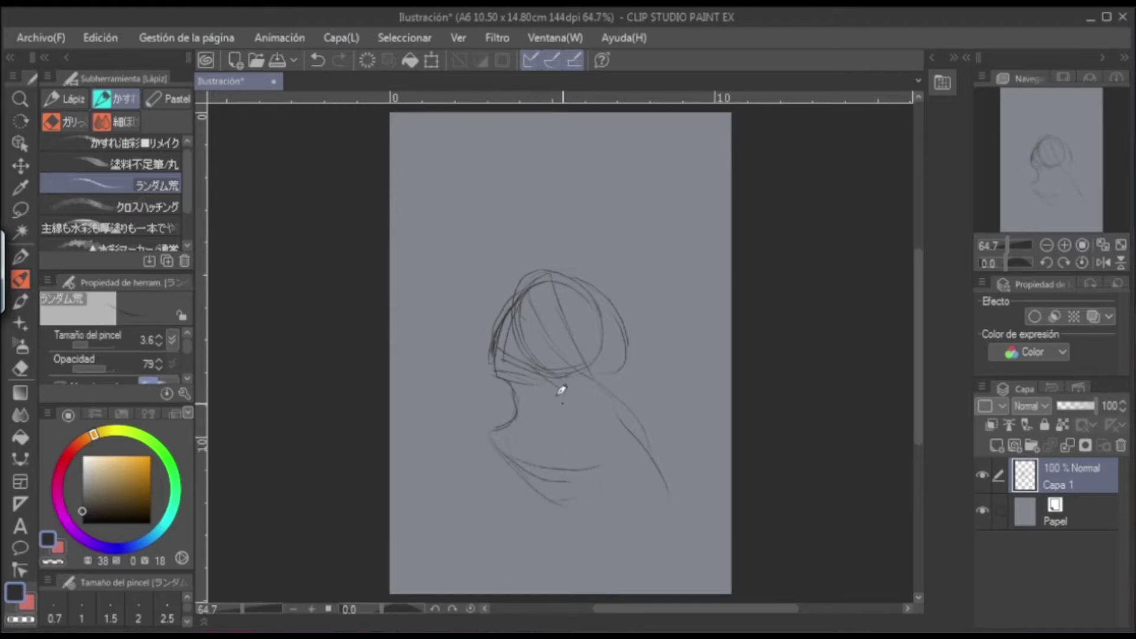
mouse_move(549, 389)
mouse_down()
mouse_move(463, 419)
mouse_move(462, 471)
mouse_move(432, 460)
mouse_move(529, 537)
mouse_up()
drag(638, 443, 667, 507)
drag(602, 379, 674, 467)
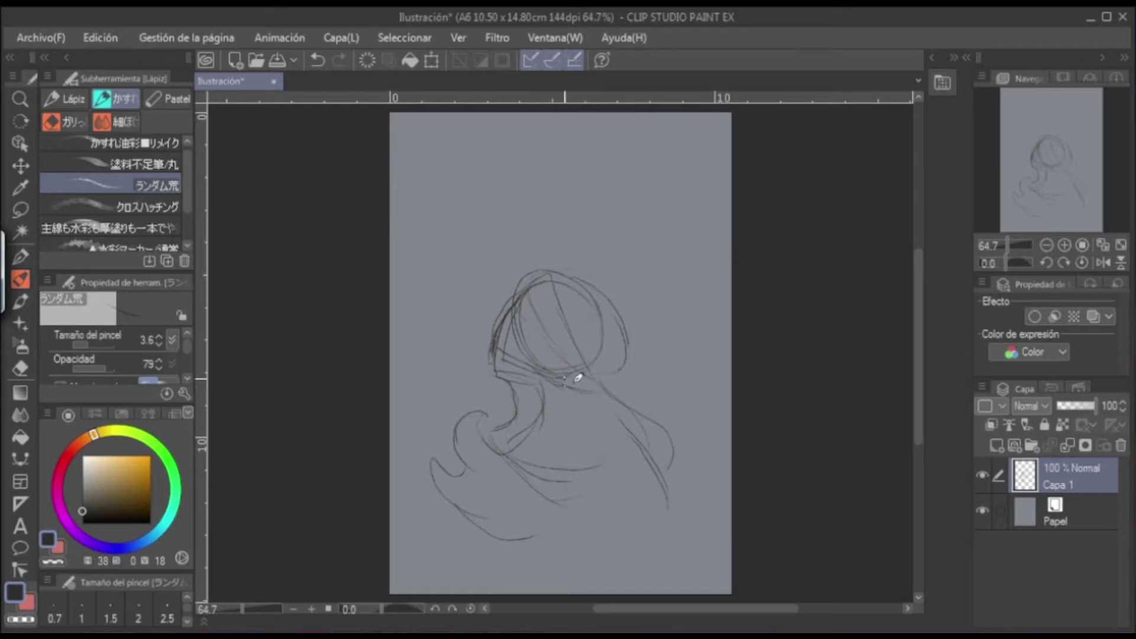
Add guidelines under the jaw and across the head, and darken the forehead and brow area of the profile.
drag(587, 390, 602, 388)
mouse_move(555, 270)
mouse_down()
mouse_move(584, 359)
mouse_move(534, 283)
mouse_move(526, 291)
mouse_move(583, 362)
mouse_up()
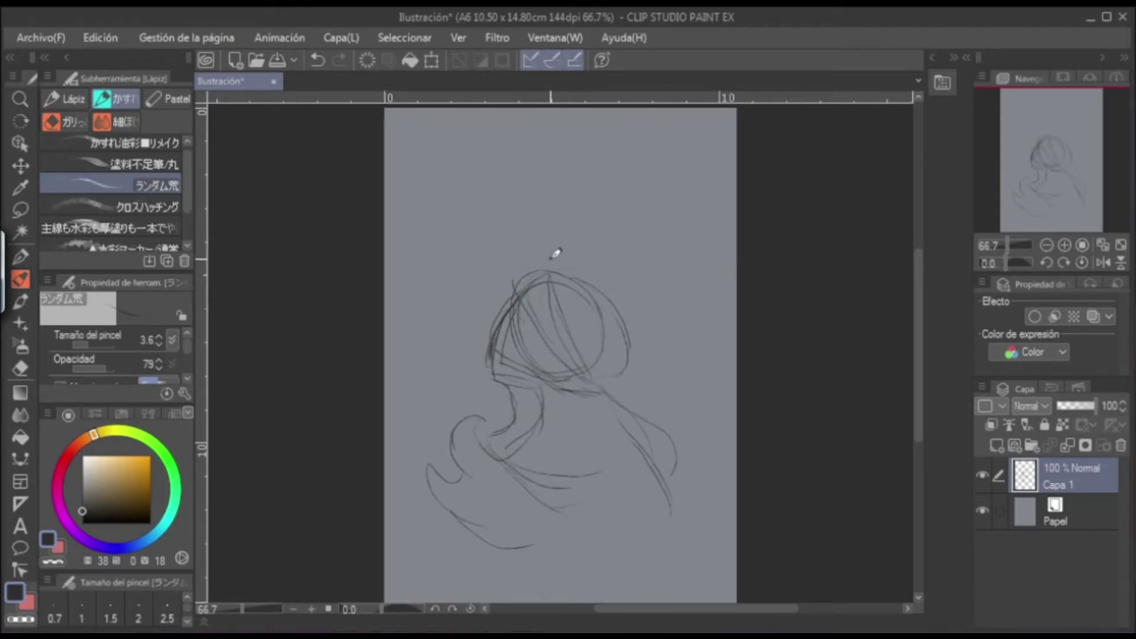
scroll(556, 253, up, 2)
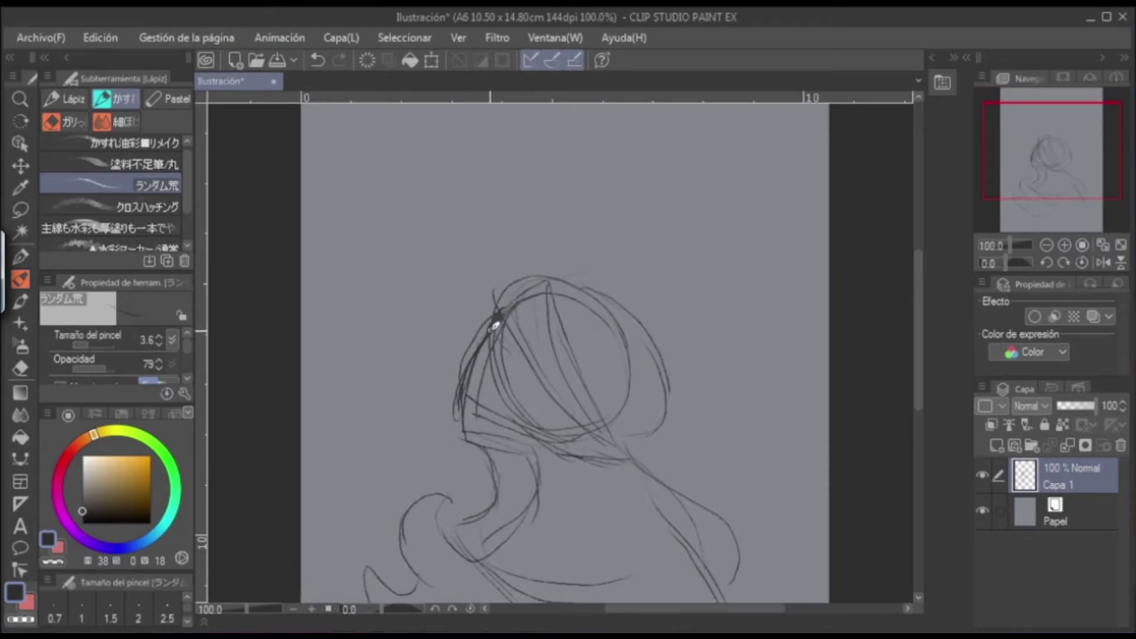
mouse_move(488, 323)
mouse_down()
mouse_move(455, 363)
mouse_move(491, 335)
mouse_move(461, 362)
mouse_move(479, 343)
mouse_up()
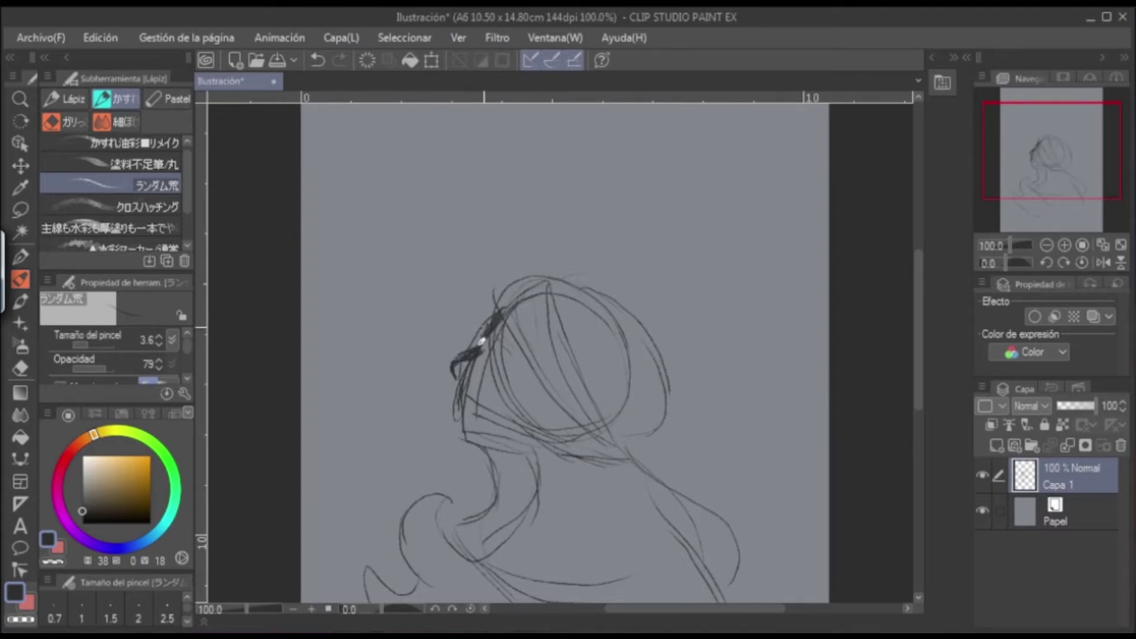
Lasso the whole sketch, scale it up, reposition it to fill the canvas, and apply the transformation.
scroll(557, 184, down, 1)
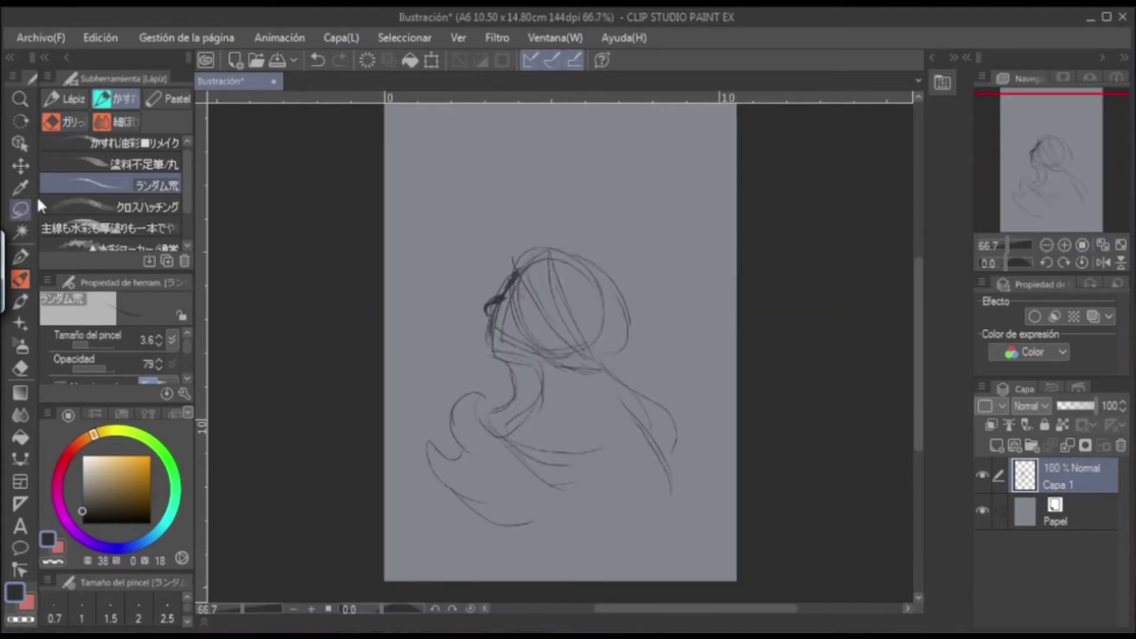
click(20, 210)
mouse_move(395, 210)
mouse_down()
mouse_move(341, 498)
mouse_move(709, 581)
mouse_move(526, 152)
mouse_up()
click(629, 589)
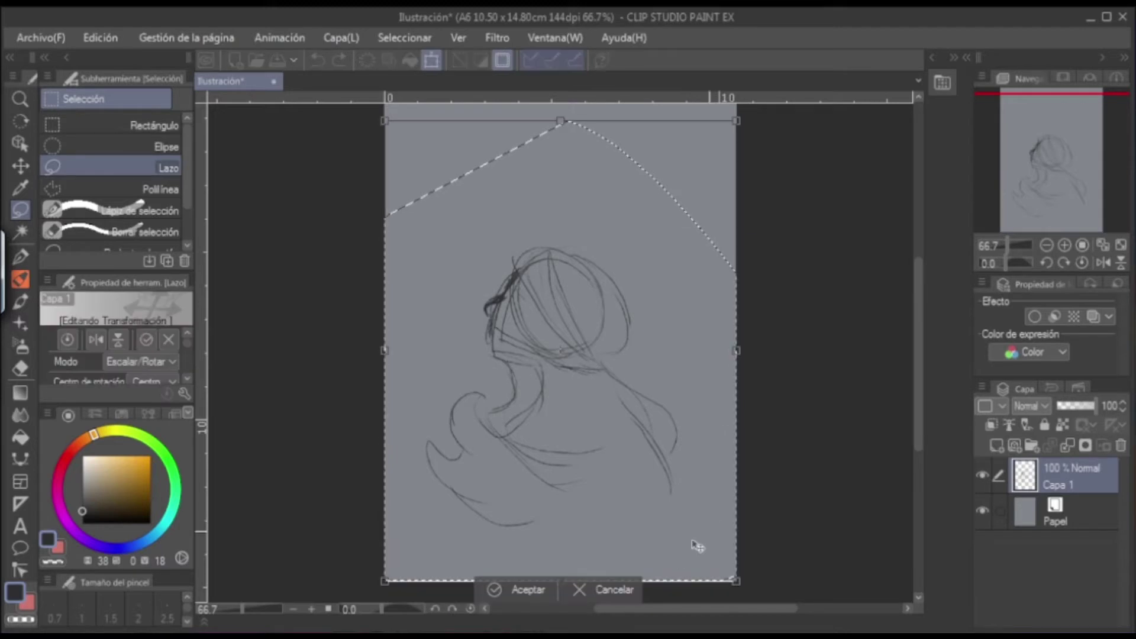
mouse_move(731, 578)
mouse_down()
mouse_move(781, 612)
mouse_move(765, 616)
mouse_up()
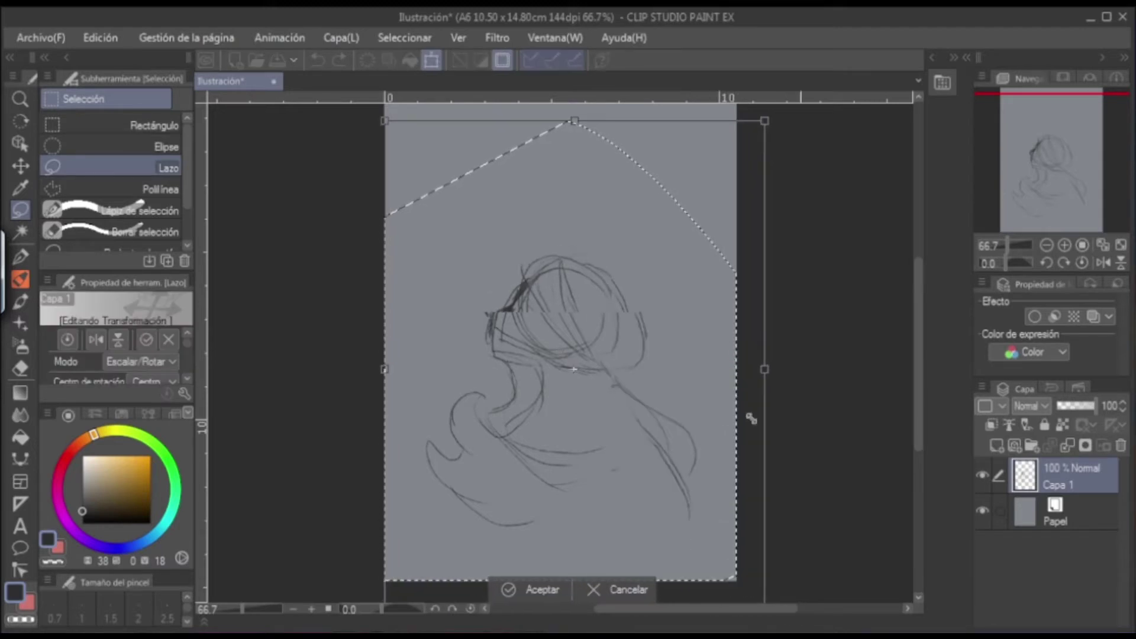
drag(768, 370, 862, 370)
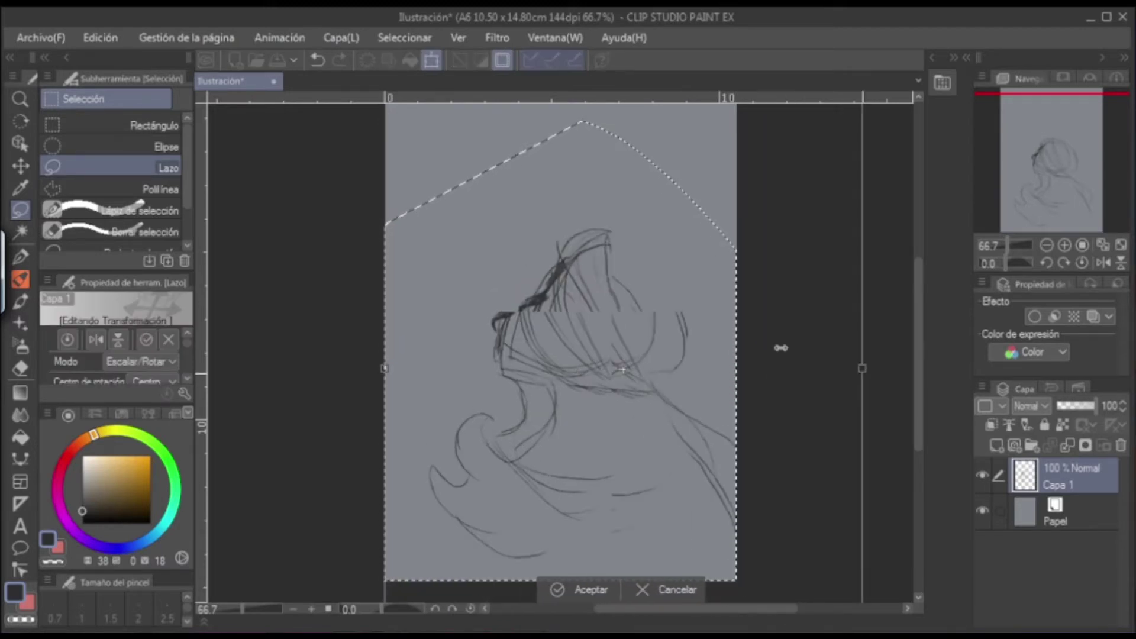
mouse_move(588, 345)
mouse_down()
mouse_move(542, 325)
mouse_move(525, 297)
mouse_up()
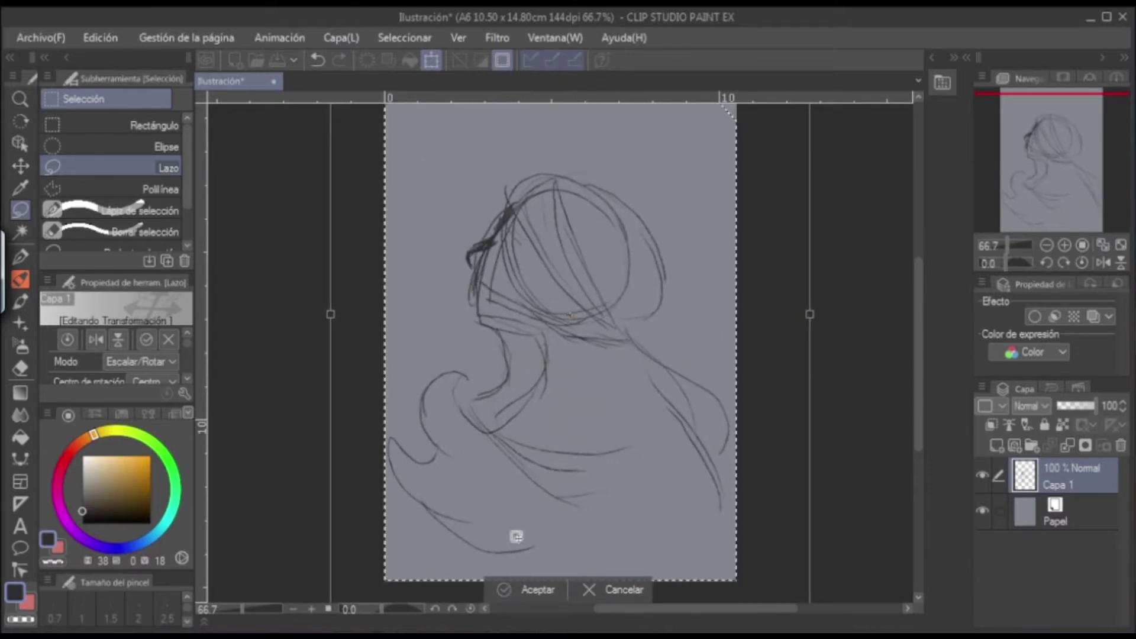
click(520, 590)
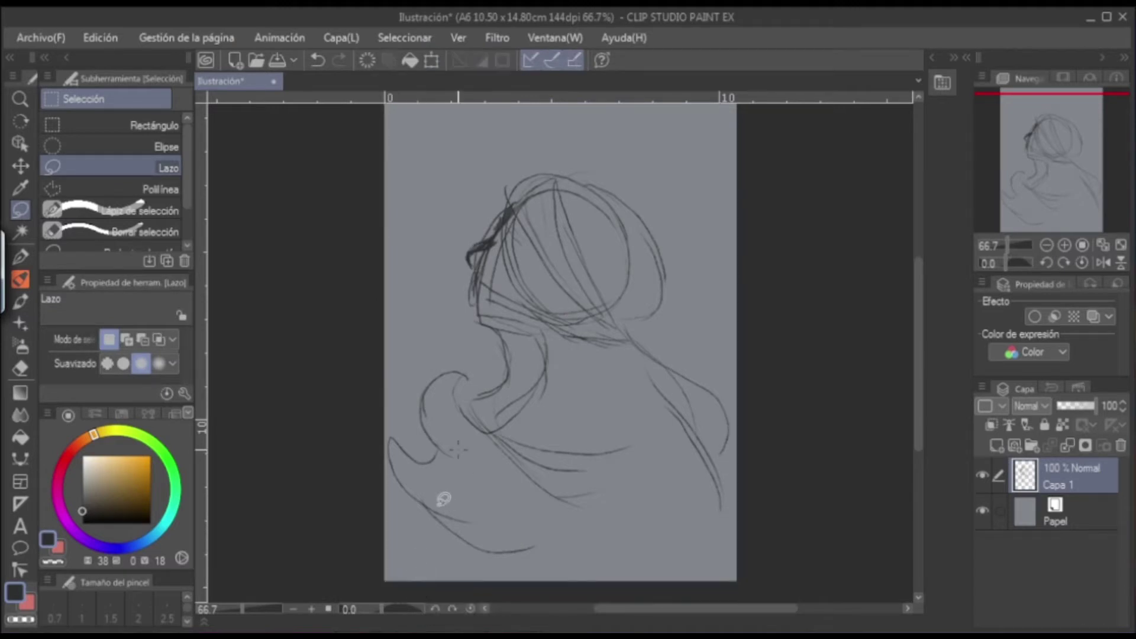
Choose the 主線も水彩も厚塗りも一本で pencil brush for the heavier line work.
key(p)
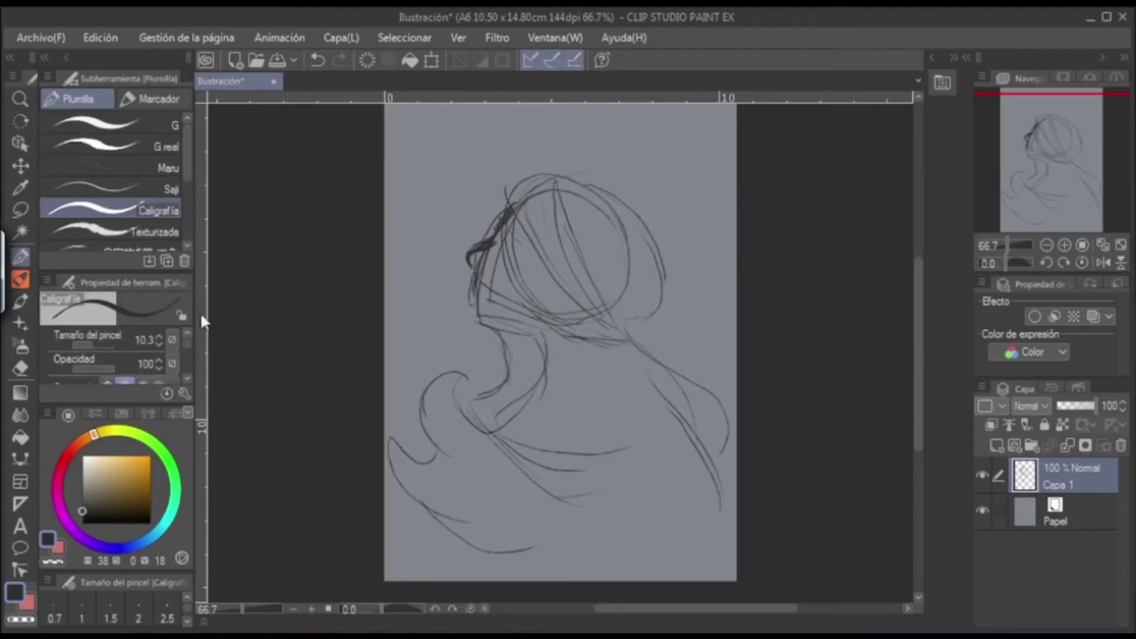
key(p)
scroll(187, 212, down, 2)
click(144, 186)
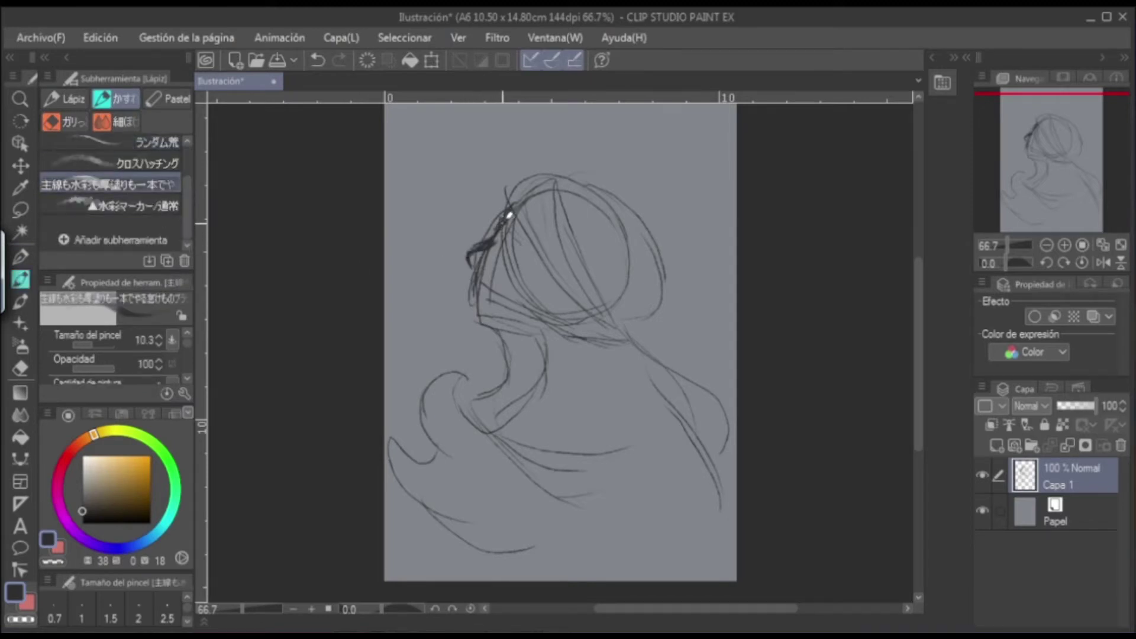
mouse_move(497, 220)
mouse_down()
mouse_move(488, 242)
mouse_move(463, 241)
mouse_move(494, 239)
mouse_up()
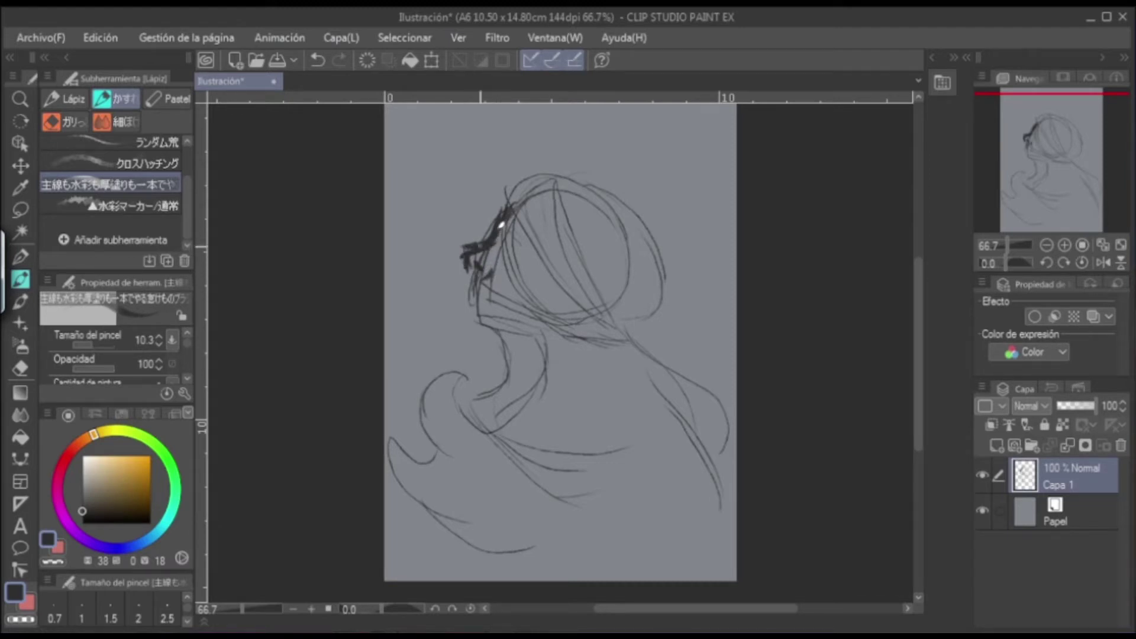
mouse_move(465, 269)
mouse_down()
mouse_move(481, 291)
mouse_move(467, 283)
mouse_move(460, 309)
mouse_move(465, 298)
mouse_move(489, 324)
mouse_move(473, 300)
mouse_move(458, 321)
mouse_move(505, 340)
mouse_move(459, 312)
mouse_move(503, 344)
mouse_move(480, 319)
mouse_up()
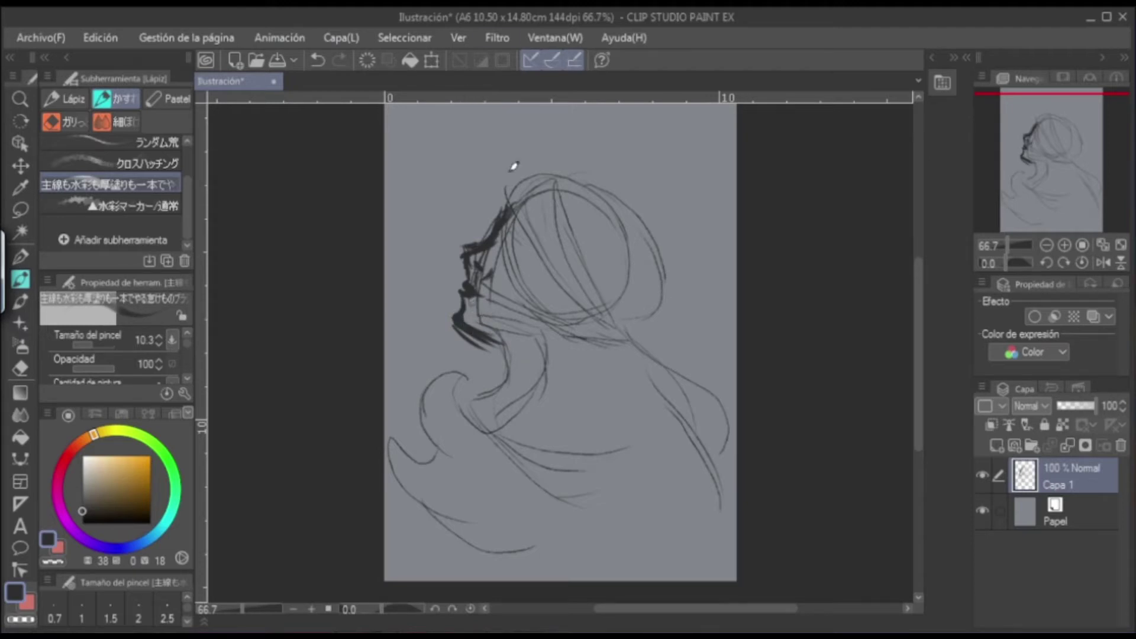
key(ctrl+z)
key(ctrl+z)
key(ctrl+z)
key(ctrl+z)
key(ctrl+z)
key(ctrl+z)
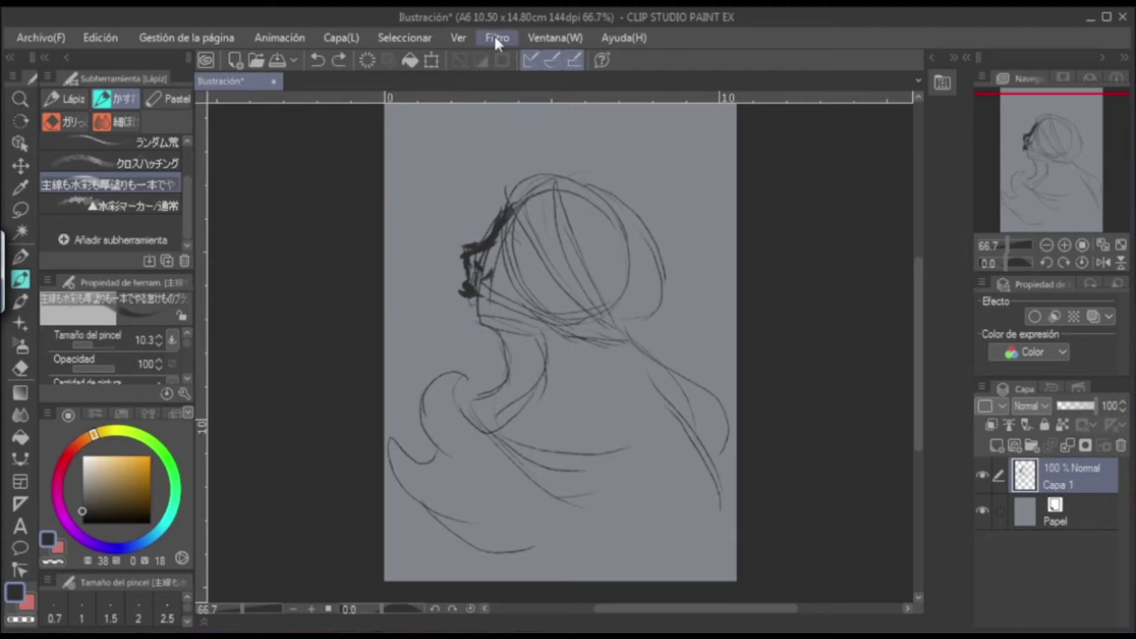
key(ctrl+a)
key(ctrl+d)
Erase the dark brow and nose strokes along the face profile with the Suave eraser.
click(21, 368)
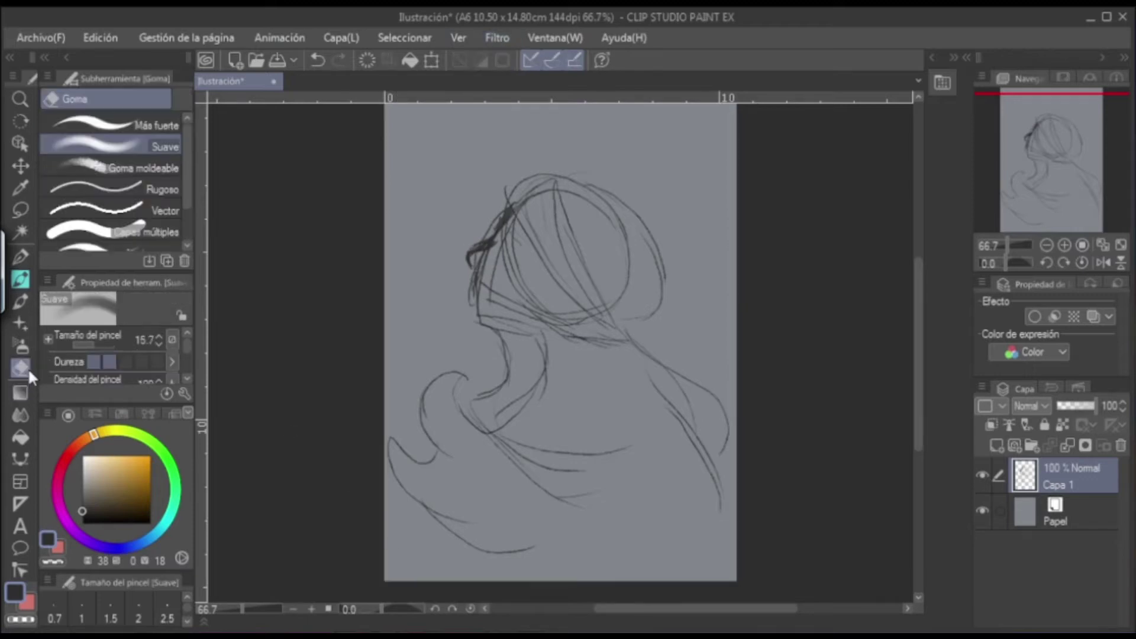
drag(462, 260, 502, 211)
Draw thick pencil strokes beside the temple and a long curve past the jaw down to the shawl collar.
key(p)
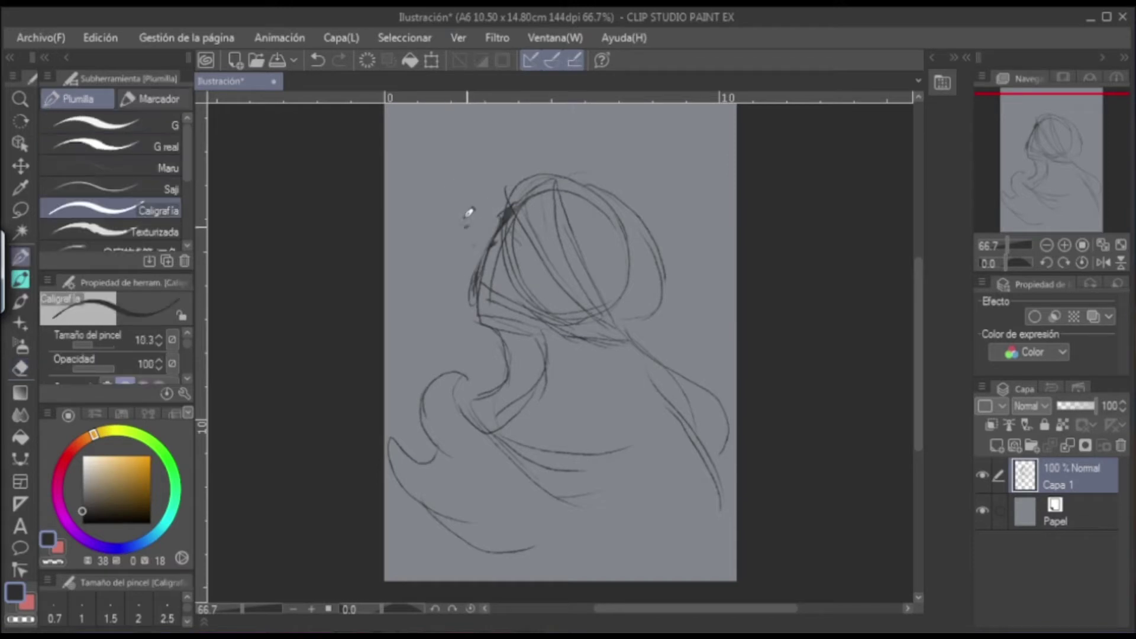
key(p)
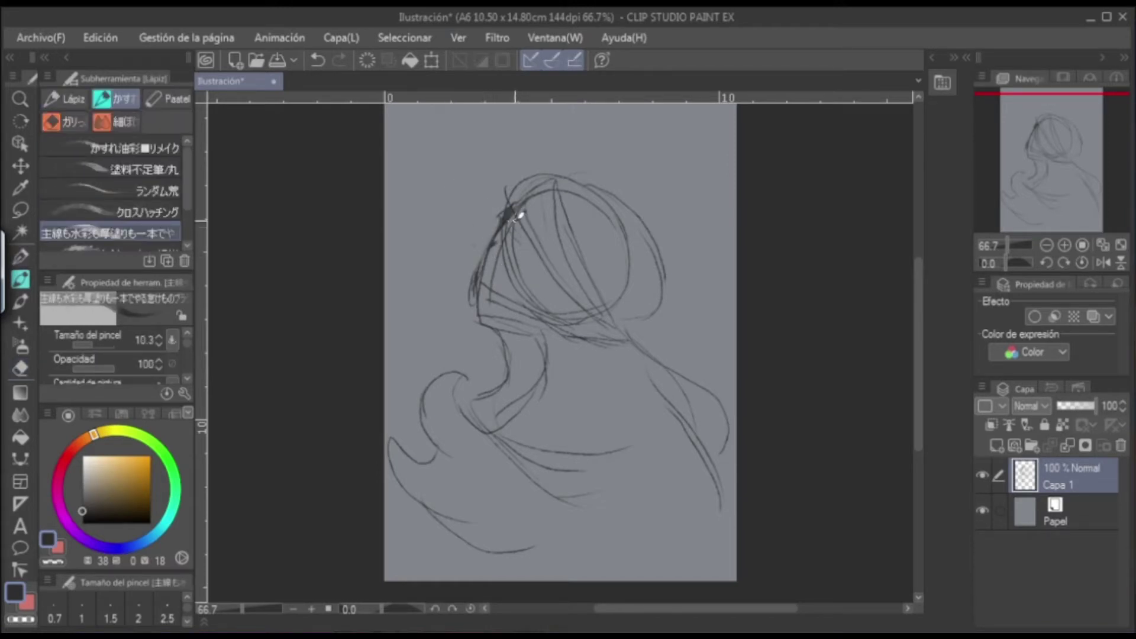
mouse_move(519, 212)
mouse_down()
mouse_move(537, 279)
mouse_move(530, 226)
mouse_move(538, 267)
mouse_move(540, 253)
mouse_move(548, 340)
mouse_up()
mouse_move(538, 260)
mouse_down()
mouse_move(535, 323)
mouse_move(547, 303)
mouse_move(512, 360)
mouse_move(541, 332)
mouse_move(478, 402)
mouse_move(529, 394)
mouse_move(457, 378)
mouse_up()
Draw the eyebrow and eye, the profile of nose, lips, chin and jaw, and a short cheek line.
scroll(522, 205, up, 3)
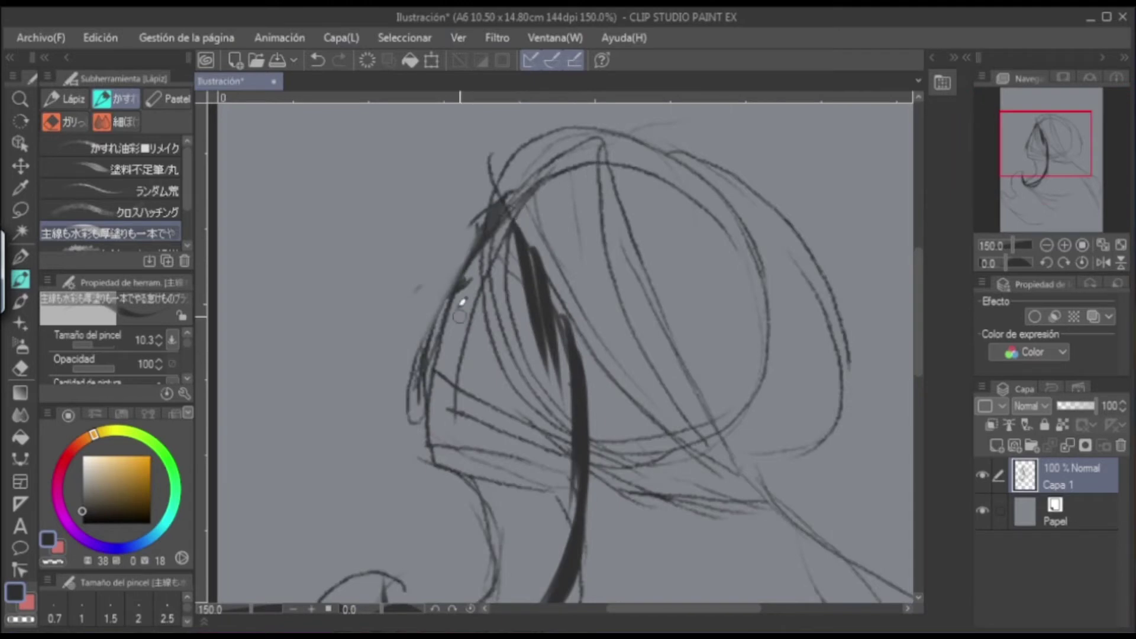
mouse_move(471, 281)
mouse_down()
mouse_move(507, 322)
mouse_move(497, 289)
mouse_move(509, 313)
mouse_move(483, 297)
mouse_move(486, 321)
mouse_move(470, 304)
mouse_move(487, 318)
mouse_move(446, 302)
mouse_move(468, 304)
mouse_move(460, 328)
mouse_move(484, 321)
mouse_up()
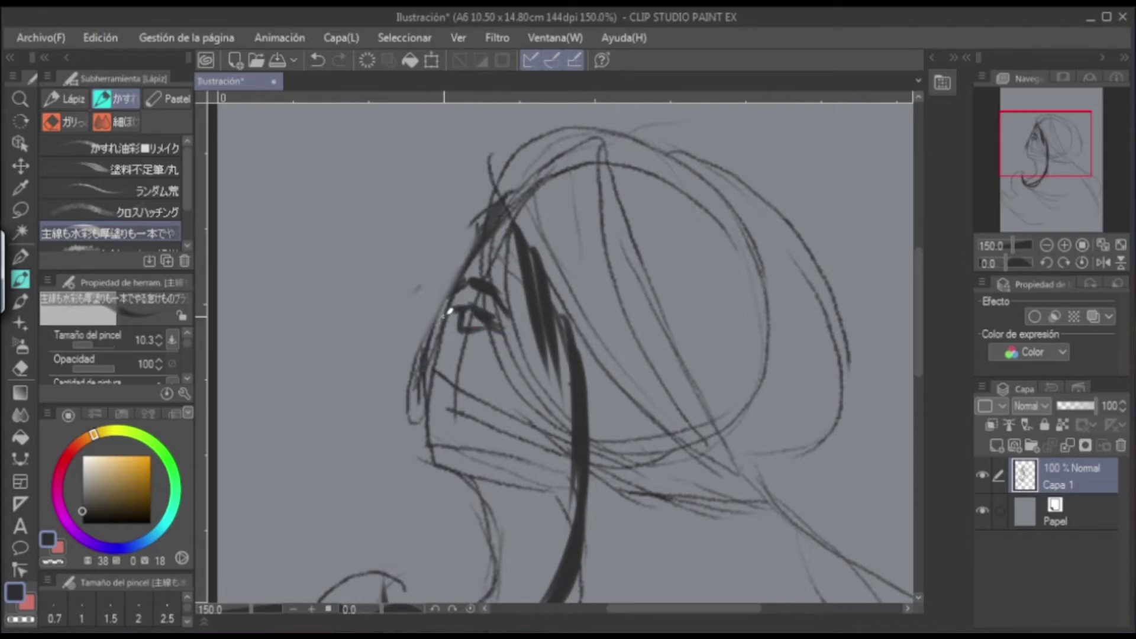
mouse_move(451, 292)
mouse_down()
mouse_move(481, 245)
mouse_move(439, 298)
mouse_move(440, 326)
mouse_move(403, 344)
mouse_move(420, 367)
mouse_move(410, 437)
mouse_move(420, 450)
mouse_move(416, 430)
mouse_move(424, 459)
mouse_move(497, 484)
mouse_move(557, 455)
mouse_move(491, 476)
mouse_up()
drag(571, 477, 518, 485)
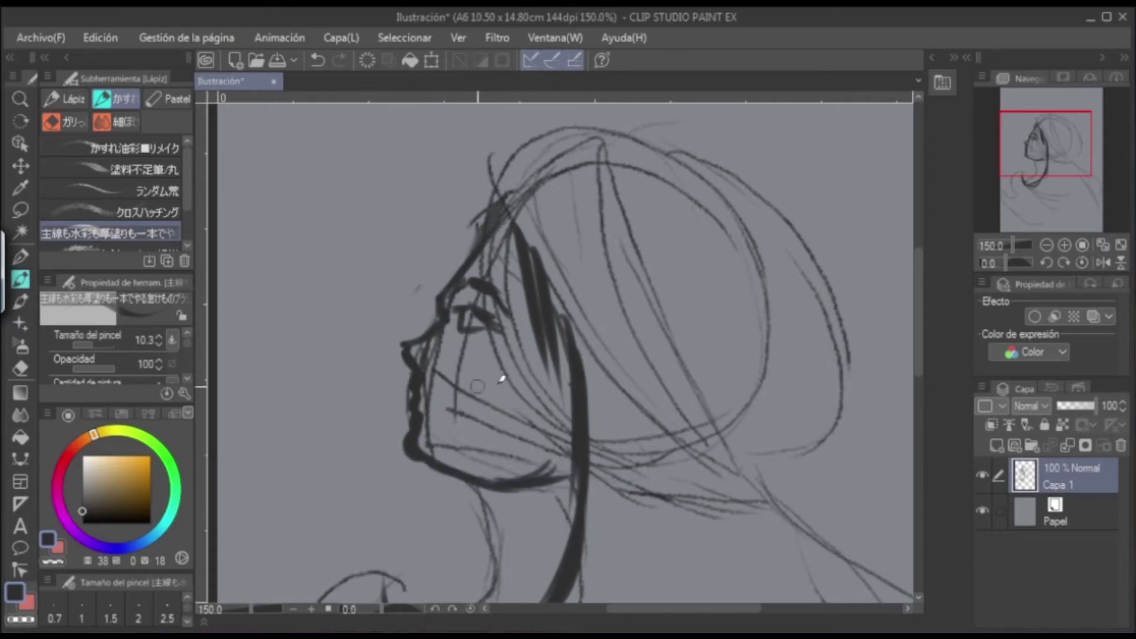
drag(445, 346, 438, 373)
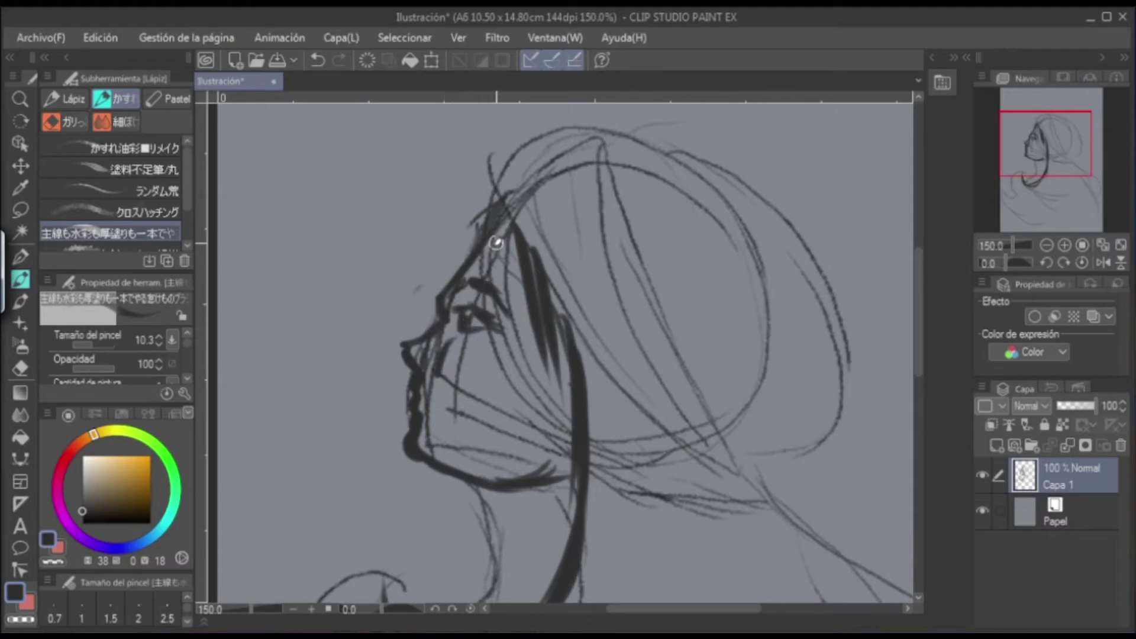
Draw thick diagonal strokes from above the forehead down toward the nape for the front band of the headscarf.
mouse_move(509, 225)
mouse_down()
mouse_move(524, 177)
mouse_move(645, 355)
mouse_up()
drag(551, 145, 599, 274)
drag(625, 333, 678, 417)
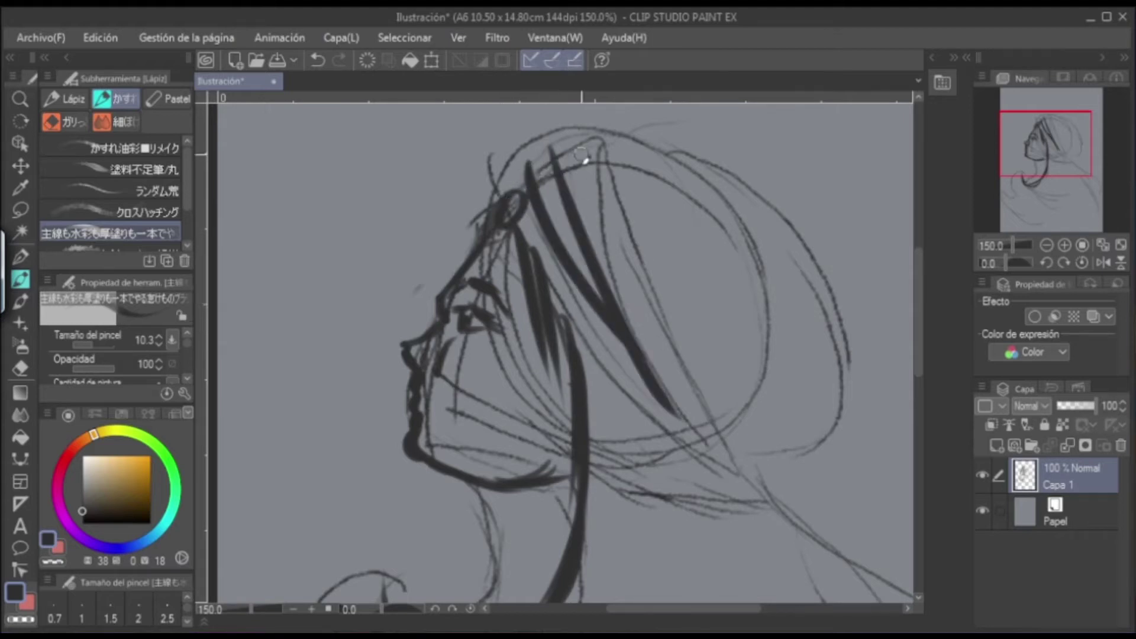
drag(582, 150, 663, 382)
drag(604, 189, 634, 309)
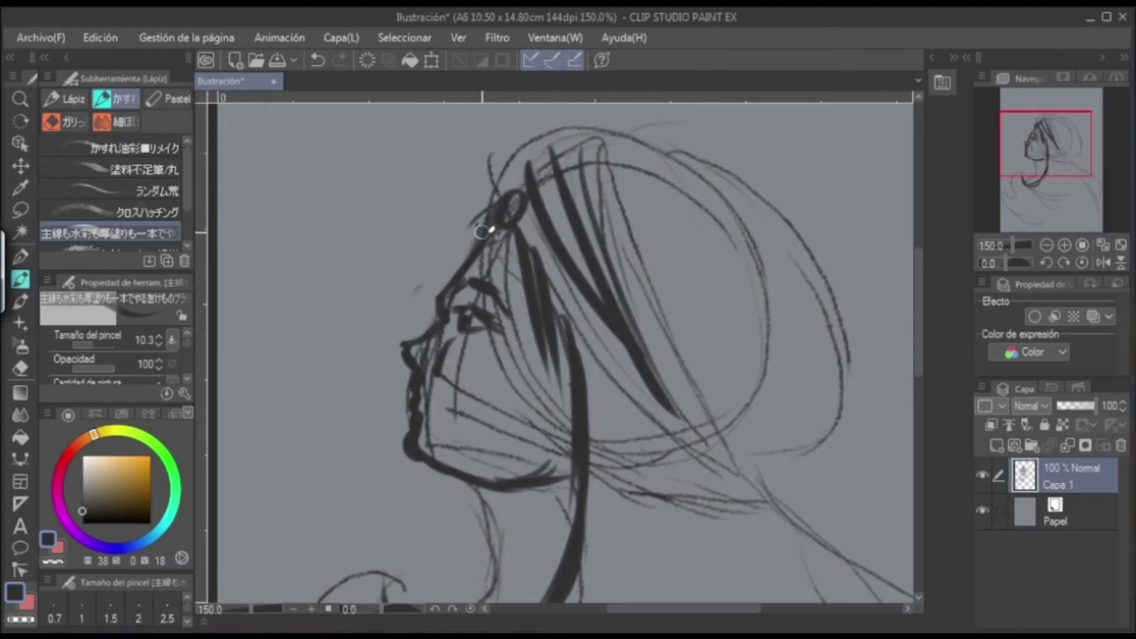
Draw bold curved strokes along the crown and the back of the head to shape its rounded volume and folds.
mouse_move(626, 142)
mouse_down()
mouse_move(648, 154)
mouse_move(807, 393)
mouse_up()
mouse_move(752, 216)
mouse_down()
mouse_move(826, 398)
mouse_move(793, 429)
mouse_up()
mouse_move(835, 326)
mouse_down()
mouse_move(760, 451)
mouse_move(826, 355)
mouse_up()
mouse_move(743, 409)
mouse_down()
mouse_move(827, 350)
mouse_move(762, 450)
mouse_up()
drag(751, 331, 778, 402)
drag(707, 259, 751, 361)
drag(642, 184, 709, 338)
drag(674, 189, 727, 365)
drag(723, 240, 788, 392)
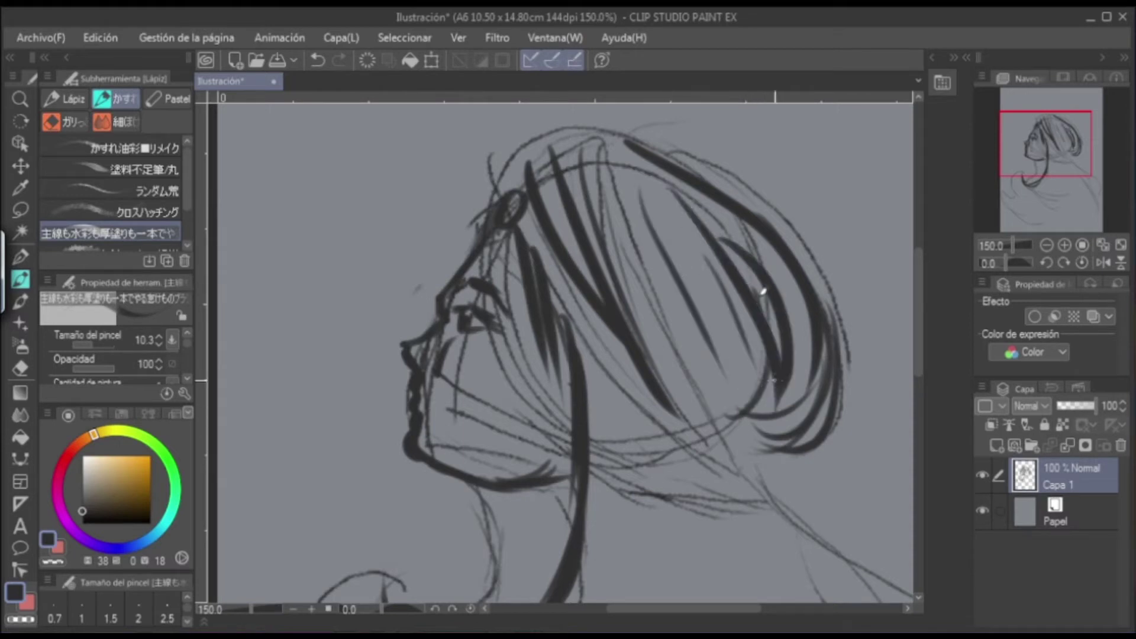
Draw a short line at the nape and bold curved fold strokes on the curling shawl collar below the chin.
drag(916, 286, 932, 358)
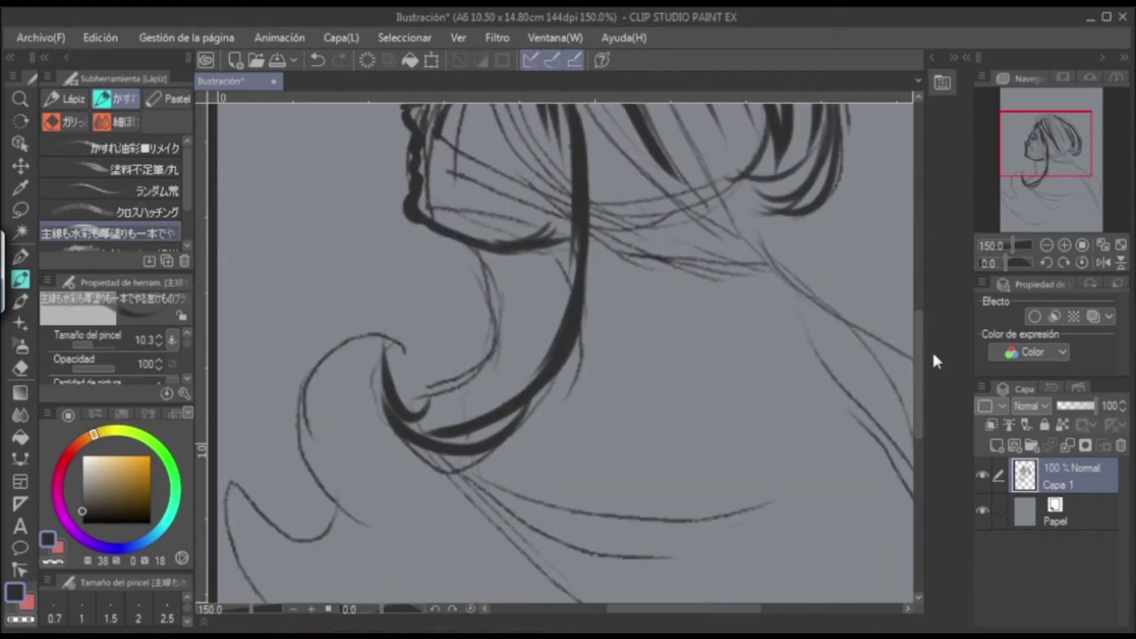
scroll(742, 477, down, 1)
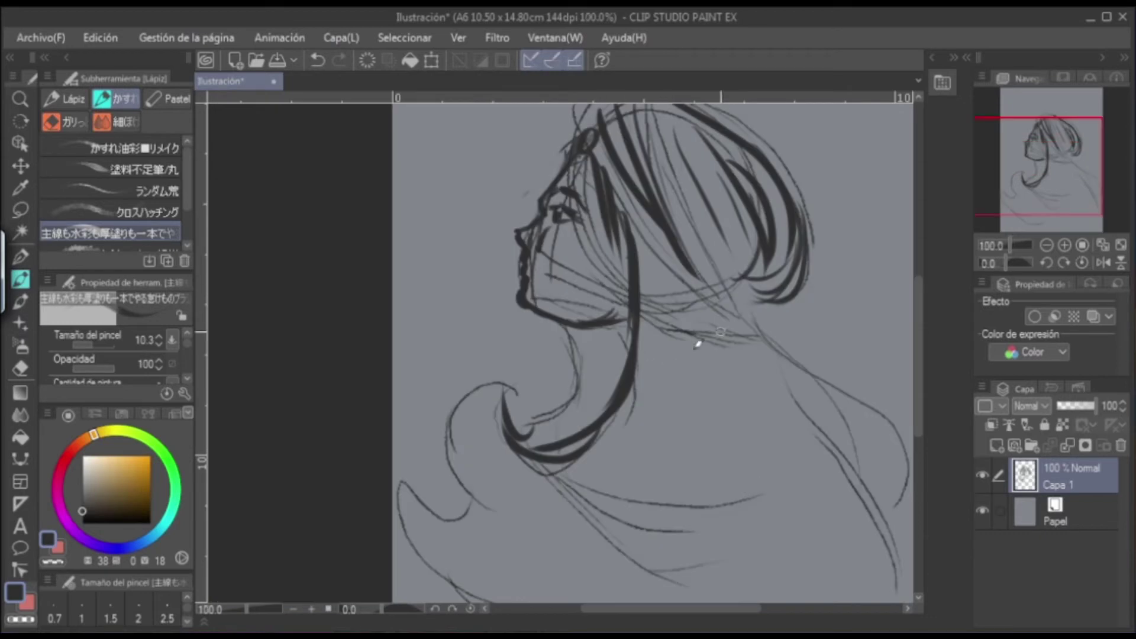
drag(748, 317, 760, 395)
mouse_move(531, 409)
mouse_down()
mouse_move(547, 385)
mouse_move(513, 375)
mouse_move(456, 408)
mouse_move(473, 494)
mouse_up()
mouse_move(488, 433)
mouse_down()
mouse_move(482, 393)
mouse_move(464, 464)
mouse_move(408, 489)
mouse_move(453, 541)
mouse_up()
Draw the scarf band running behind the head and down the back, with folds across the shoulder and neck.
drag(602, 610, 634, 608)
mouse_move(629, 307)
mouse_down()
mouse_move(743, 499)
mouse_move(698, 388)
mouse_move(737, 429)
mouse_up()
mouse_move(659, 381)
mouse_down()
mouse_move(725, 423)
mouse_move(754, 546)
mouse_up()
drag(713, 447, 733, 547)
drag(651, 405, 656, 485)
mouse_move(603, 342)
mouse_down()
mouse_move(601, 444)
mouse_move(498, 473)
mouse_up()
mouse_move(551, 370)
mouse_down()
mouse_move(538, 423)
mouse_move(465, 452)
mouse_up()
mouse_move(520, 158)
mouse_down()
mouse_move(534, 224)
mouse_move(624, 324)
mouse_move(530, 250)
mouse_move(707, 392)
mouse_up()
Draw a knot with a pointed loose end on top of the headscarf above the forehead.
scroll(917, 342, up, 3)
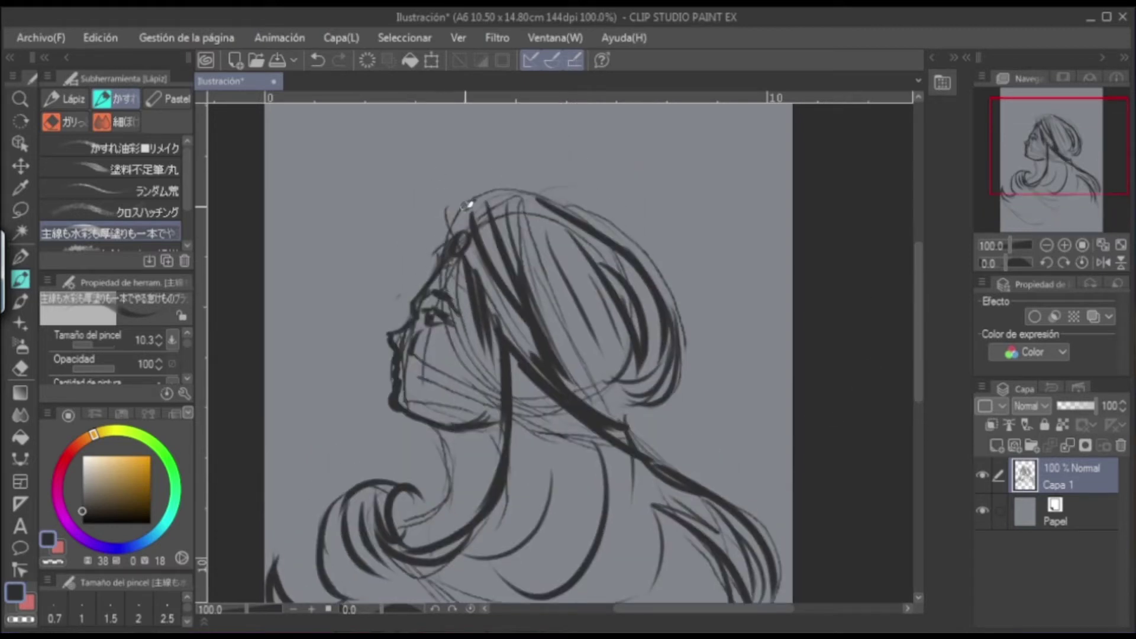
mouse_move(471, 203)
mouse_down()
mouse_move(414, 195)
mouse_move(394, 210)
mouse_move(472, 223)
mouse_up()
drag(523, 192, 488, 185)
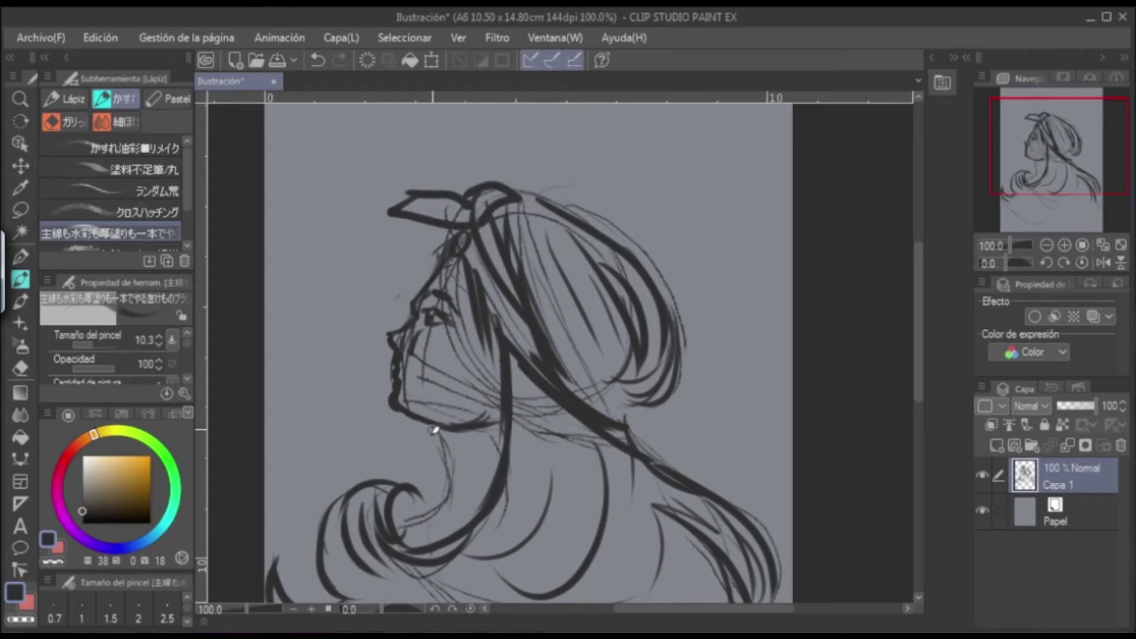
Draw the front of the neck, and add long sweeping fold lines across the lower part of the shawl.
drag(415, 522, 450, 481)
drag(923, 400, 918, 476)
drag(766, 419, 717, 489)
mouse_move(755, 390)
mouse_down()
mouse_move(582, 522)
mouse_move(651, 485)
mouse_up()
mouse_move(677, 449)
mouse_down()
mouse_move(517, 520)
mouse_move(373, 474)
mouse_up()
mouse_move(329, 417)
mouse_down()
mouse_move(353, 445)
mouse_move(530, 470)
mouse_move(520, 451)
mouse_up()
Blend the line strokes on the front band and the back of the head into grey shading with Mezcla húmeda.
drag(692, 608, 666, 607)
drag(918, 397, 899, 334)
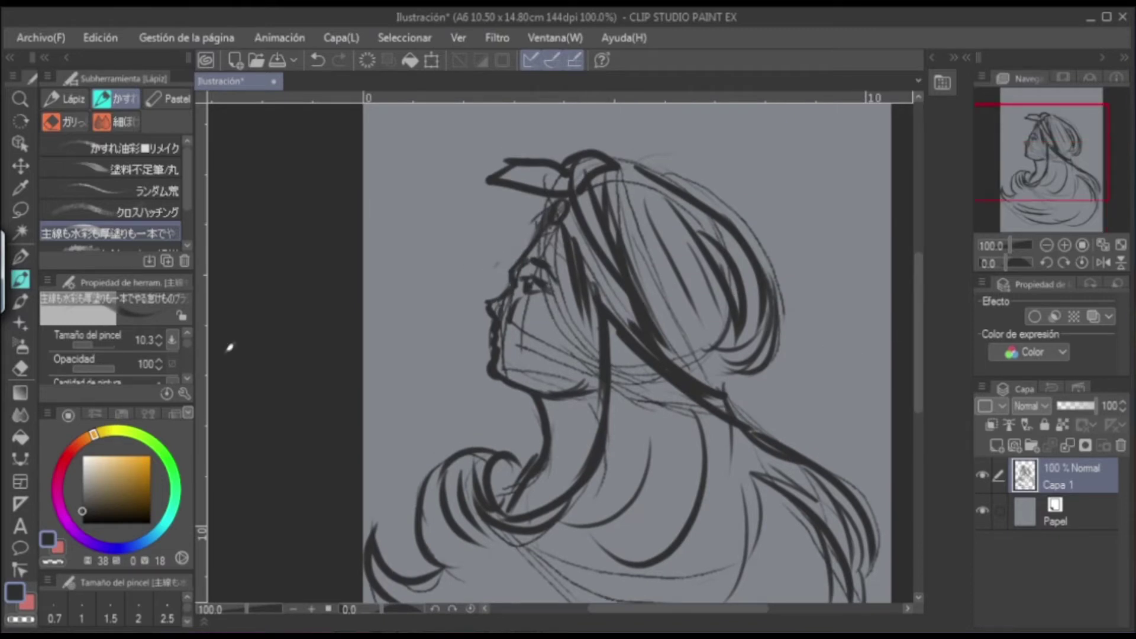
click(20, 414)
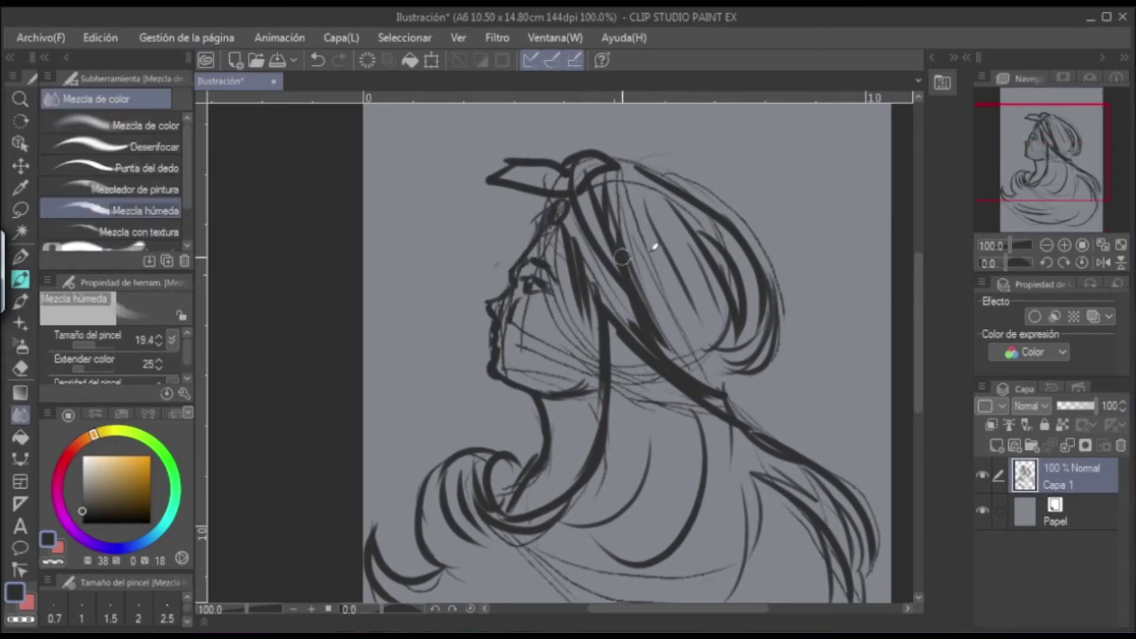
mouse_move(651, 258)
mouse_down()
mouse_move(643, 233)
mouse_move(643, 248)
mouse_move(603, 215)
mouse_move(613, 287)
mouse_move(605, 225)
mouse_move(626, 299)
mouse_move(578, 197)
mouse_up()
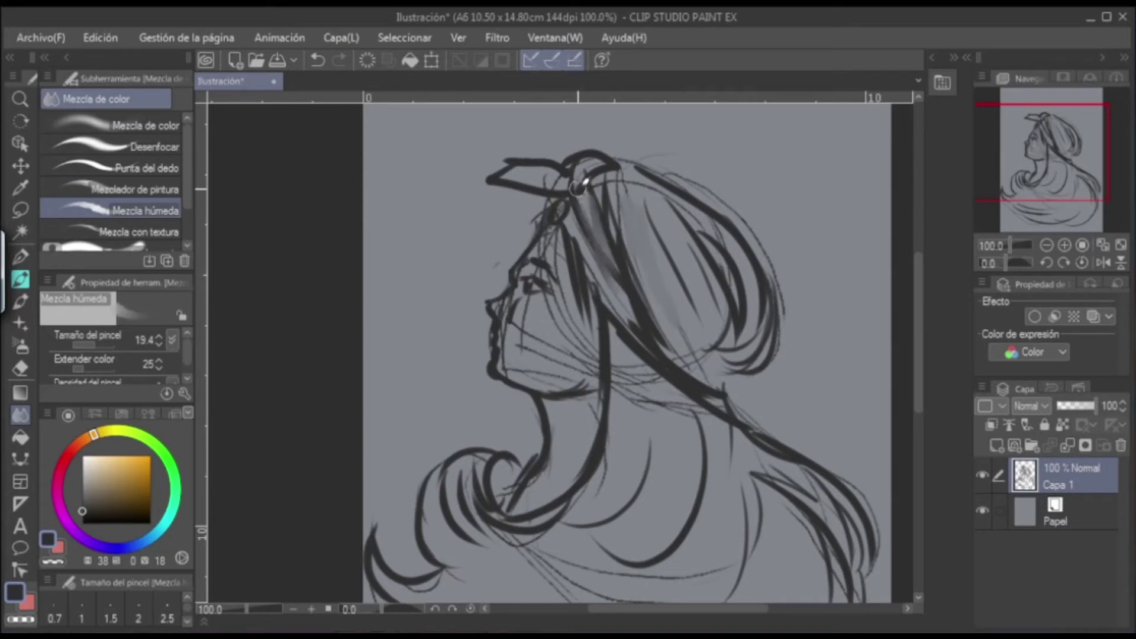
mouse_move(594, 239)
mouse_down()
mouse_move(604, 261)
mouse_move(581, 224)
mouse_move(640, 337)
mouse_move(570, 235)
mouse_move(637, 325)
mouse_move(584, 210)
mouse_move(629, 342)
mouse_move(608, 252)
mouse_move(638, 355)
mouse_move(613, 266)
mouse_move(652, 363)
mouse_move(598, 209)
mouse_move(565, 206)
mouse_move(598, 292)
mouse_move(576, 230)
mouse_move(631, 332)
mouse_move(581, 196)
mouse_up()
drag(663, 375, 654, 339)
mouse_move(699, 223)
mouse_down()
mouse_move(688, 229)
mouse_move(732, 264)
mouse_move(739, 331)
mouse_move(766, 320)
mouse_move(758, 349)
mouse_move(716, 207)
mouse_up()
mouse_move(681, 172)
mouse_down()
mouse_move(662, 172)
mouse_move(687, 211)
mouse_up()
mouse_move(749, 323)
mouse_down()
mouse_move(693, 355)
mouse_move(684, 223)
mouse_move(657, 206)
mouse_move(681, 272)
mouse_move(709, 266)
mouse_up()
mouse_move(628, 191)
mouse_down()
mouse_move(700, 240)
mouse_move(623, 179)
mouse_move(678, 204)
mouse_move(639, 215)
mouse_move(707, 355)
mouse_up()
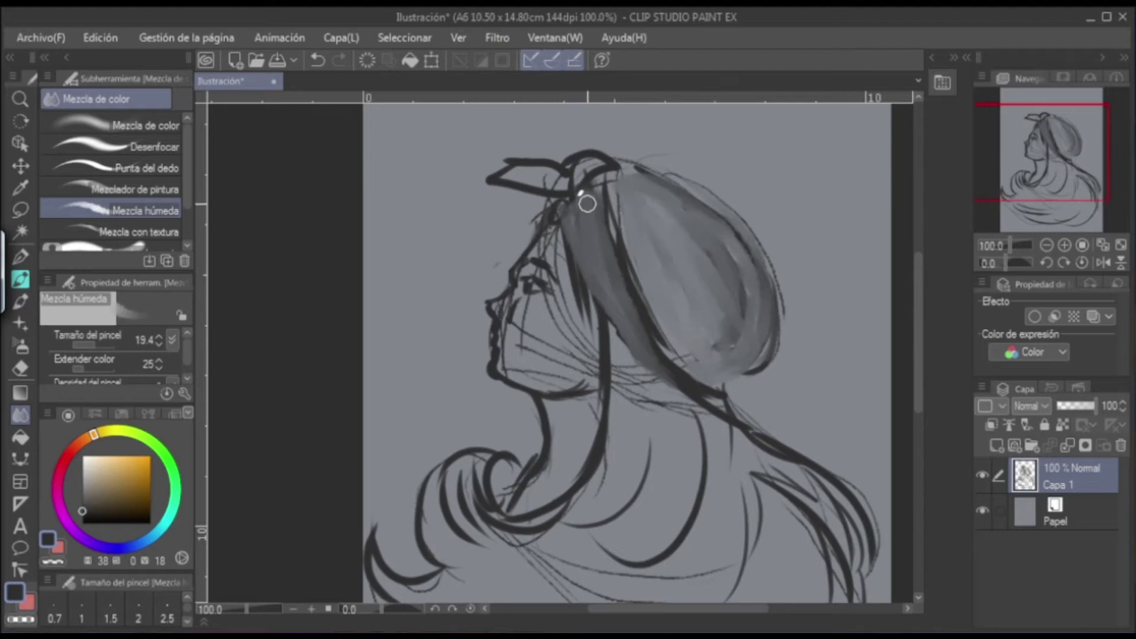
Blend the headscarf knot, the chin and neck, the front curls and the hair down the back into grey shading with Mezcla húmeda.
mouse_move(578, 185)
mouse_down()
mouse_move(577, 161)
mouse_move(575, 189)
mouse_move(604, 169)
mouse_move(500, 182)
mouse_move(554, 194)
mouse_move(503, 176)
mouse_up()
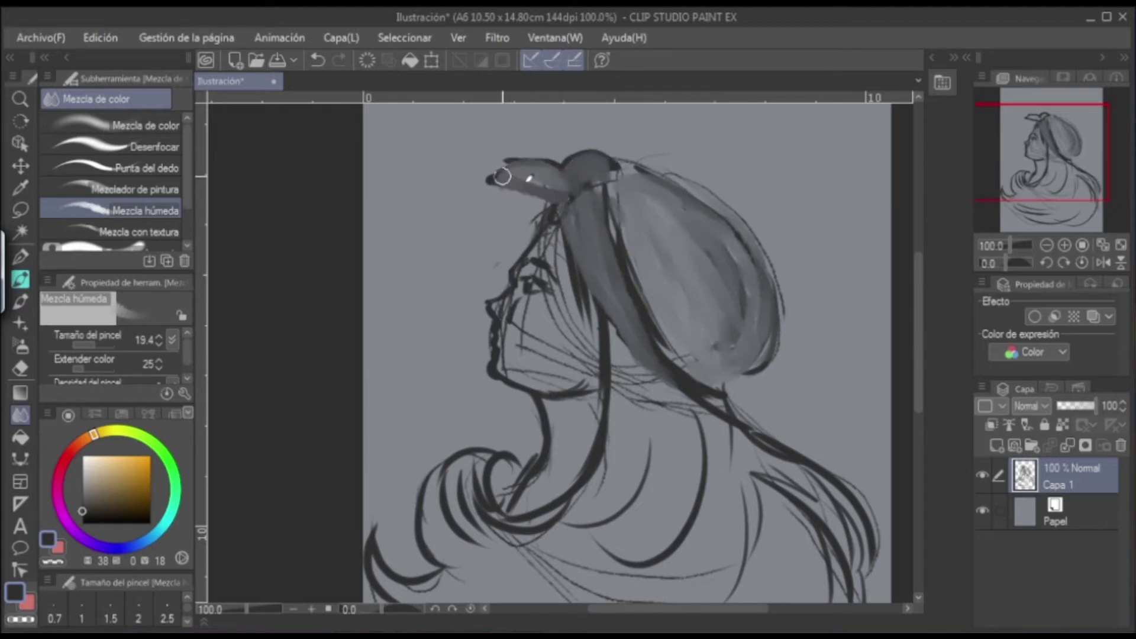
mouse_move(604, 349)
mouse_down()
mouse_move(544, 512)
mouse_move(574, 442)
mouse_move(621, 417)
mouse_move(529, 463)
mouse_move(581, 415)
mouse_move(581, 476)
mouse_move(480, 481)
mouse_move(501, 445)
mouse_move(484, 469)
mouse_move(521, 509)
mouse_move(494, 480)
mouse_move(532, 453)
mouse_move(464, 516)
mouse_move(478, 511)
mouse_move(493, 455)
mouse_move(468, 531)
mouse_move(465, 464)
mouse_move(436, 475)
mouse_move(458, 497)
mouse_move(423, 510)
mouse_move(454, 536)
mouse_move(421, 499)
mouse_move(515, 463)
mouse_move(464, 497)
mouse_move(548, 457)
mouse_move(525, 486)
mouse_move(538, 464)
mouse_move(539, 405)
mouse_up()
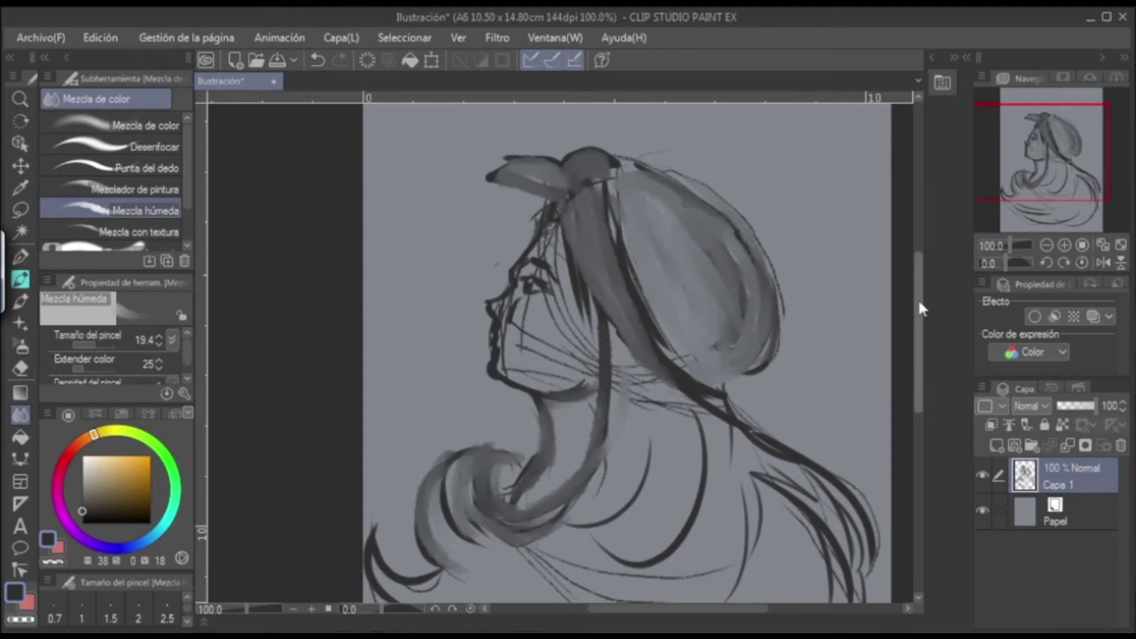
drag(918, 299, 913, 328)
mouse_move(719, 336)
mouse_down()
mouse_move(828, 408)
mouse_move(769, 381)
mouse_move(844, 442)
mouse_move(834, 496)
mouse_move(832, 426)
mouse_move(872, 487)
mouse_up()
mouse_move(781, 426)
mouse_down()
mouse_move(858, 544)
mouse_move(812, 449)
mouse_move(759, 415)
mouse_move(852, 494)
mouse_move(781, 408)
mouse_move(852, 478)
mouse_move(778, 387)
mouse_up()
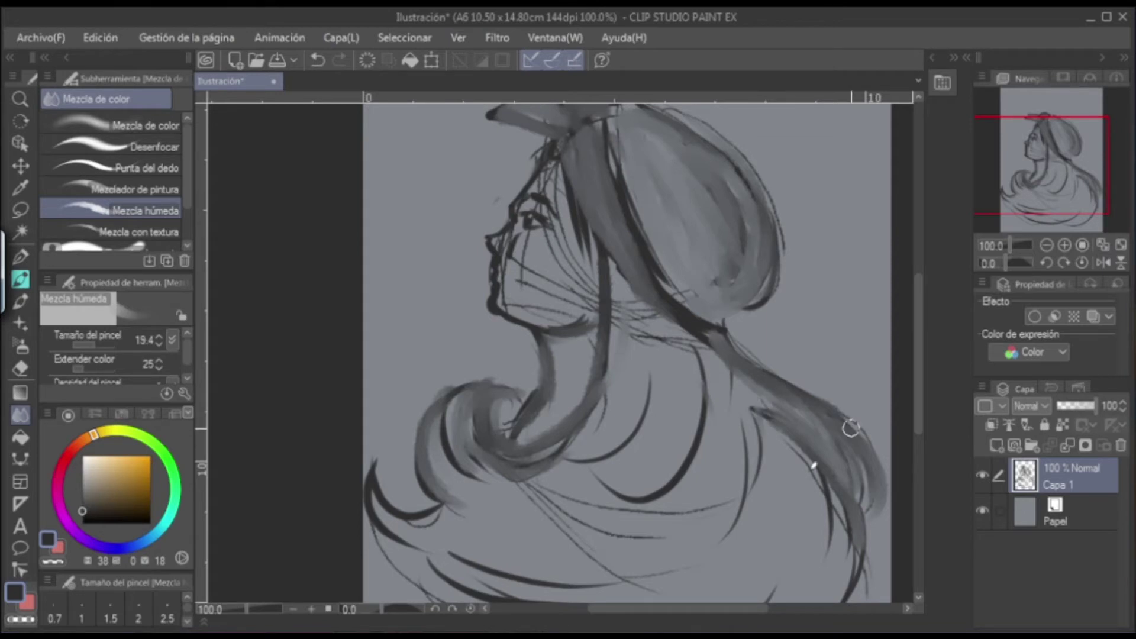
Blend the sweeping lines across the shoulder, the lower back and the bottom of the hair into soft grey shading.
scroll(918, 356, down, 3)
drag(835, 535, 854, 496)
mouse_move(820, 401)
mouse_down()
mouse_move(822, 485)
mouse_move(739, 314)
mouse_move(731, 470)
mouse_move(735, 443)
mouse_move(700, 286)
mouse_move(651, 418)
mouse_move(702, 285)
mouse_move(654, 436)
mouse_move(695, 297)
mouse_move(595, 429)
mouse_up()
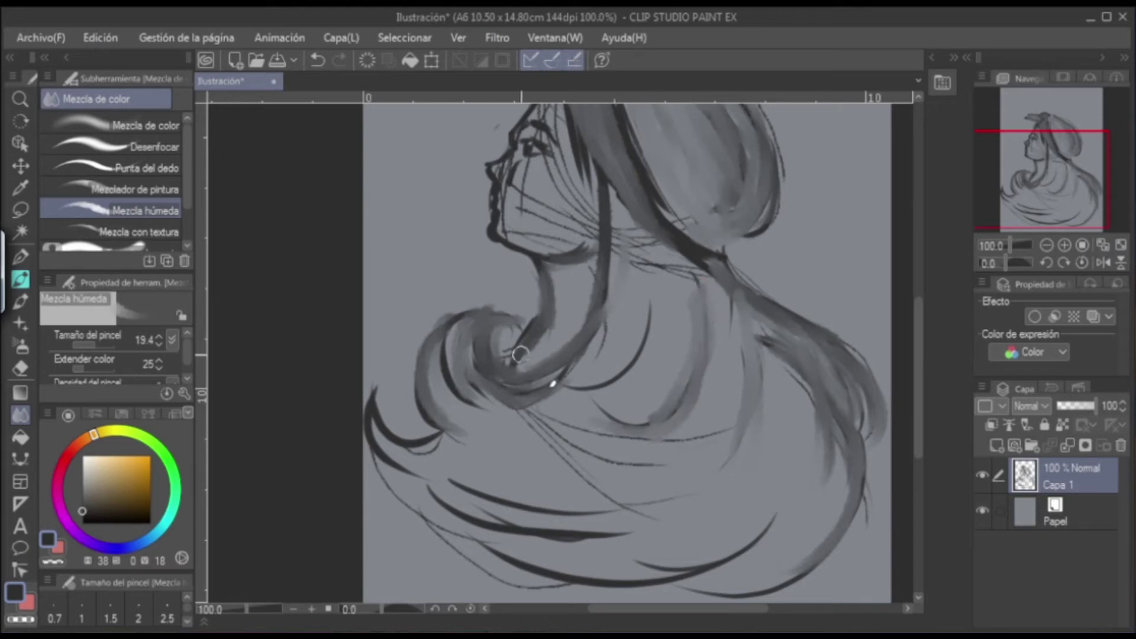
mouse_move(569, 377)
mouse_down()
mouse_move(638, 375)
mouse_move(627, 370)
mouse_up()
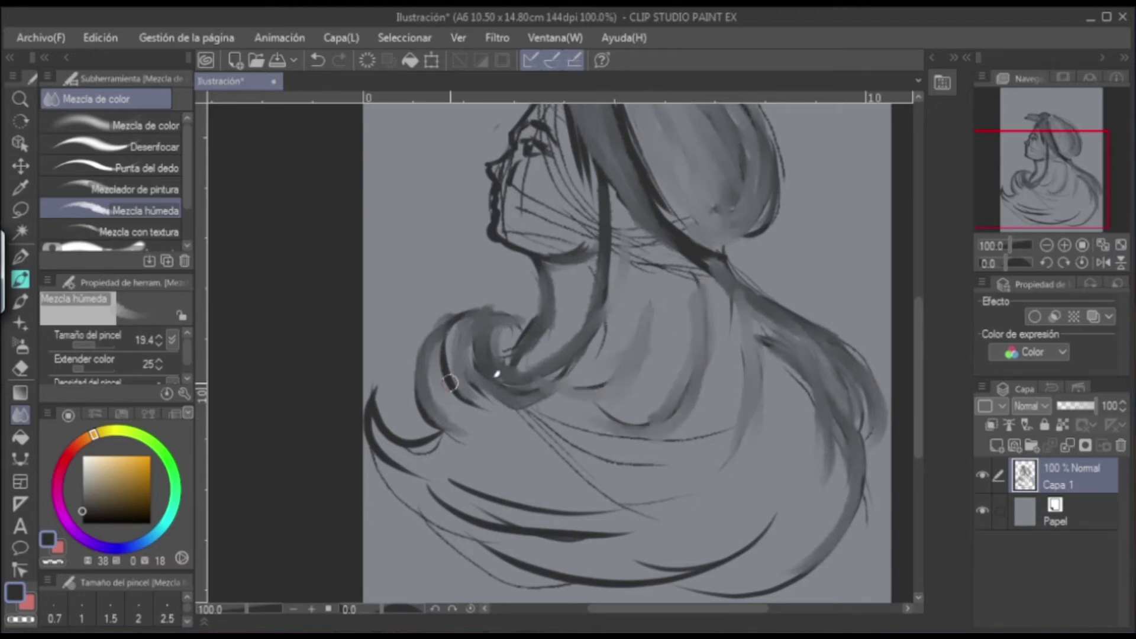
mouse_move(382, 395)
mouse_down()
mouse_move(401, 432)
mouse_move(442, 446)
mouse_move(376, 410)
mouse_move(394, 486)
mouse_move(387, 442)
mouse_move(377, 447)
mouse_move(435, 492)
mouse_move(379, 424)
mouse_move(376, 399)
mouse_move(399, 355)
mouse_move(381, 415)
mouse_move(468, 446)
mouse_move(389, 457)
mouse_move(569, 548)
mouse_move(455, 483)
mouse_move(549, 515)
mouse_move(525, 491)
mouse_move(595, 532)
mouse_move(458, 493)
mouse_move(584, 514)
mouse_move(506, 518)
mouse_move(477, 505)
mouse_move(591, 563)
mouse_move(629, 564)
mouse_up()
mouse_move(737, 531)
mouse_down()
mouse_move(748, 525)
mouse_move(627, 578)
mouse_move(525, 392)
mouse_move(513, 401)
mouse_move(534, 415)
mouse_move(519, 386)
mouse_move(459, 382)
mouse_up()
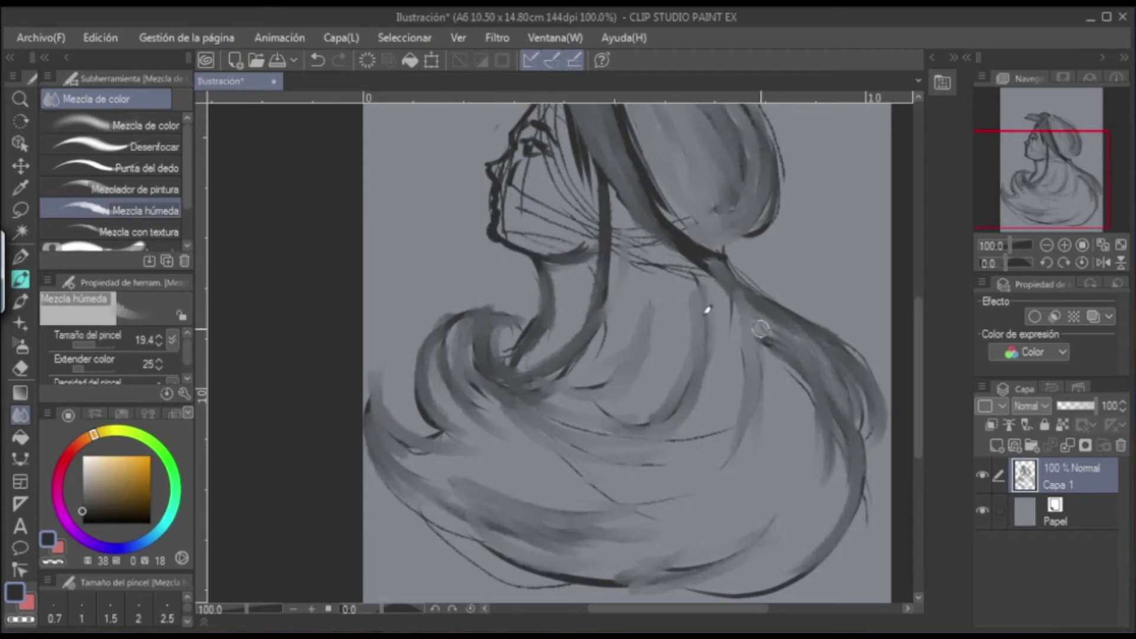
Blend the sketch lines on the forehead, cheek and neck into light grey face shading.
drag(917, 346, 917, 313)
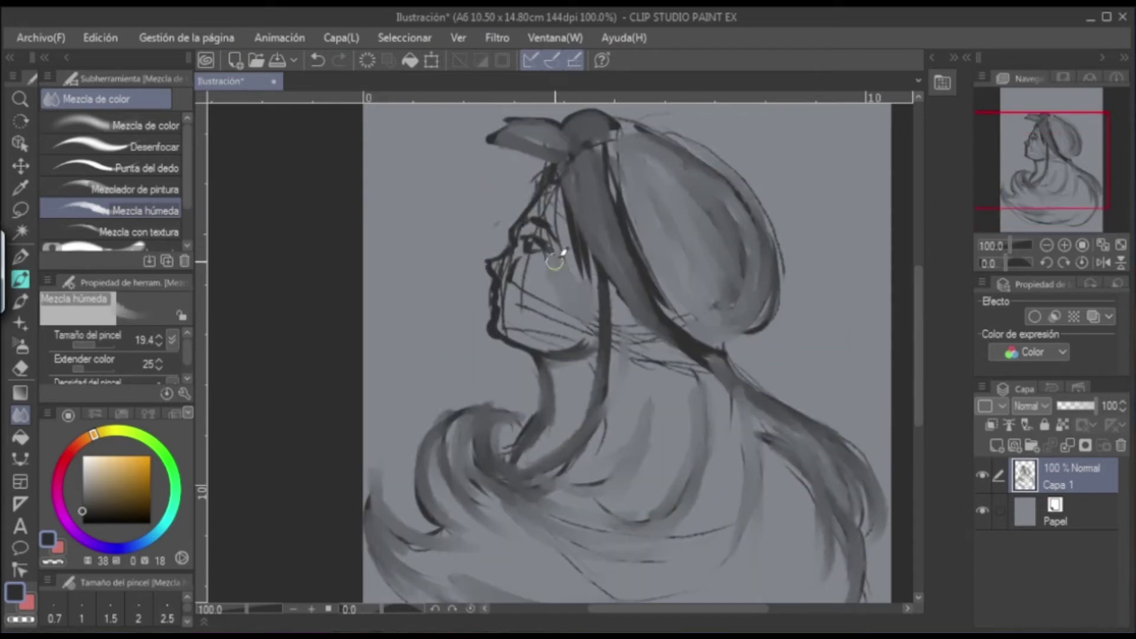
drag(546, 201, 567, 245)
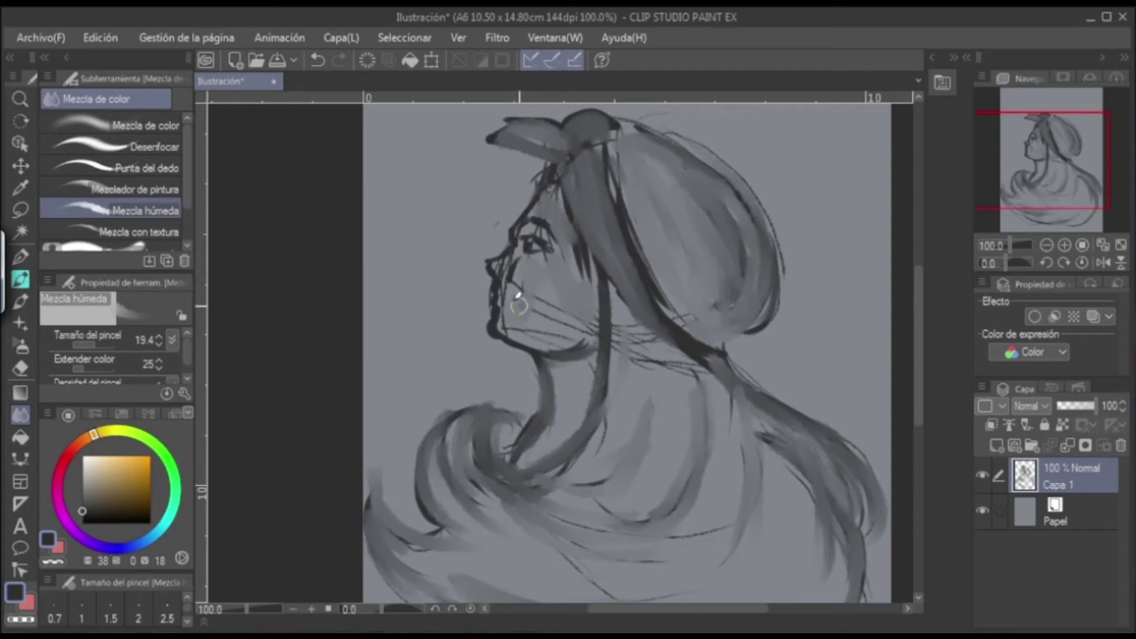
drag(577, 252, 580, 289)
mouse_move(565, 393)
mouse_down()
mouse_move(552, 423)
mouse_move(571, 406)
mouse_up()
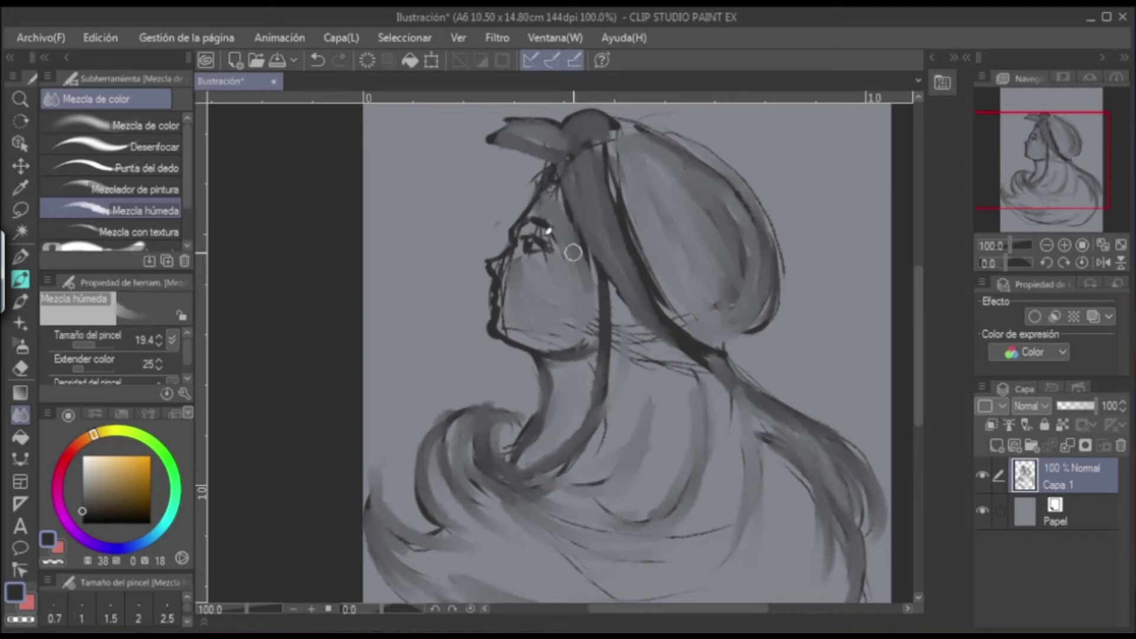
Hatch the hair behind the neck and over the shoulder with the クロスハッチング brush at size 55.6.
key(p)
key(p)
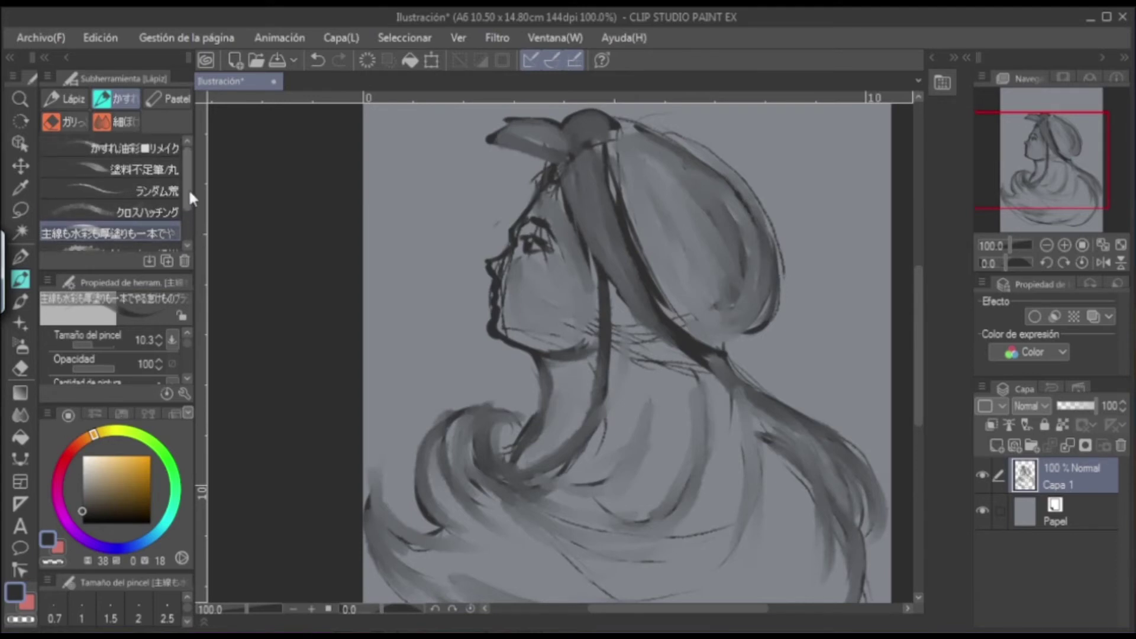
click(151, 211)
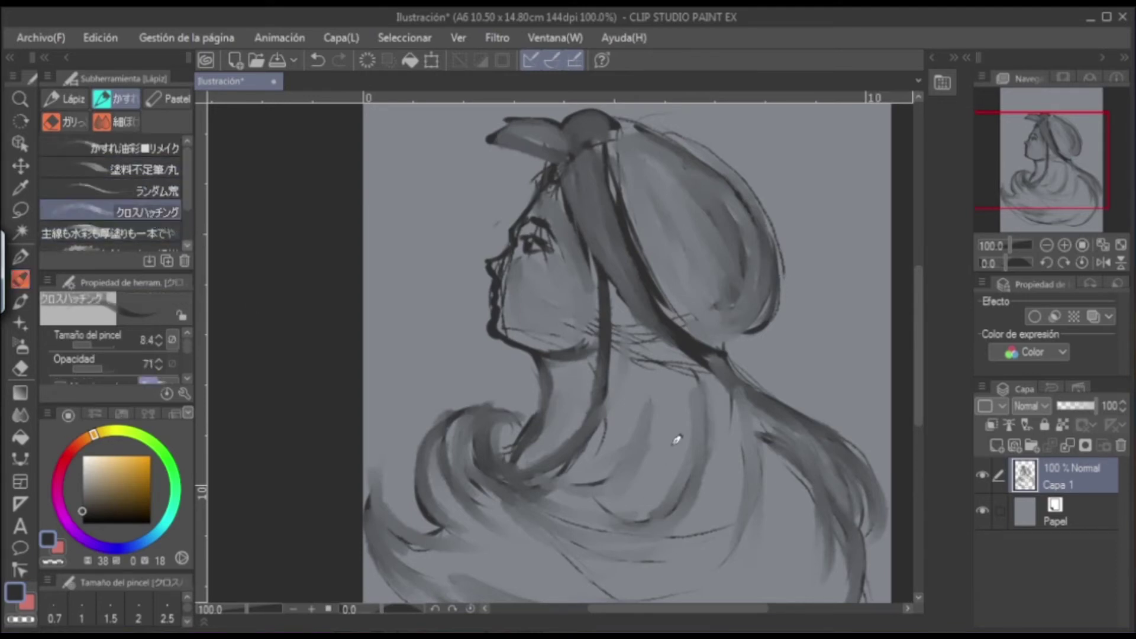
mouse_move(675, 411)
mouse_down()
mouse_move(679, 393)
mouse_move(619, 466)
mouse_up()
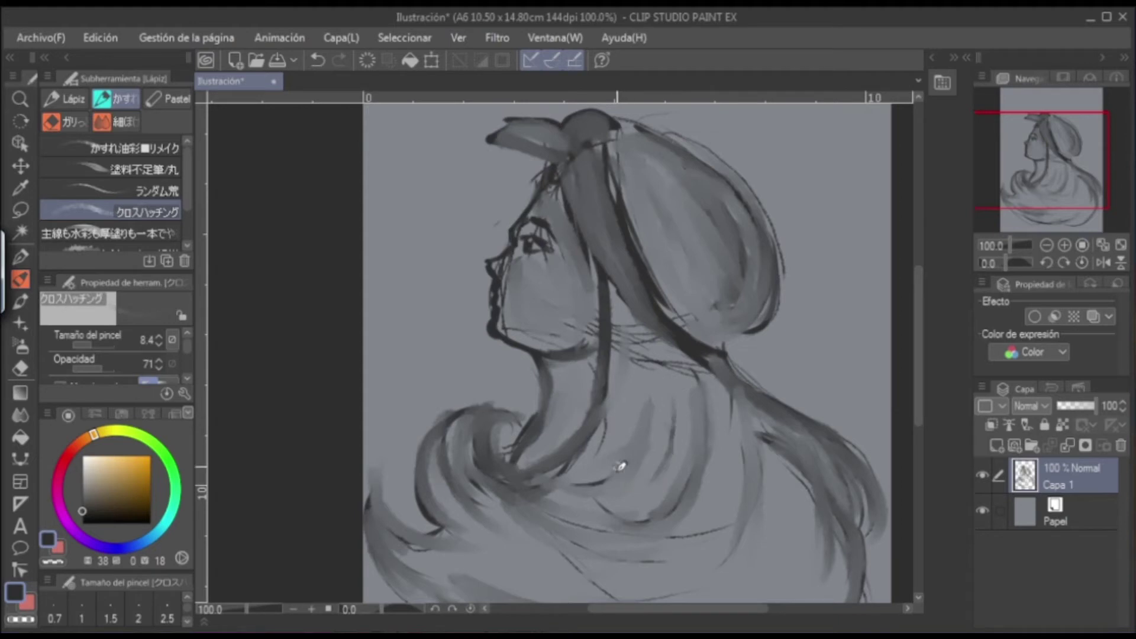
drag(675, 401, 637, 506)
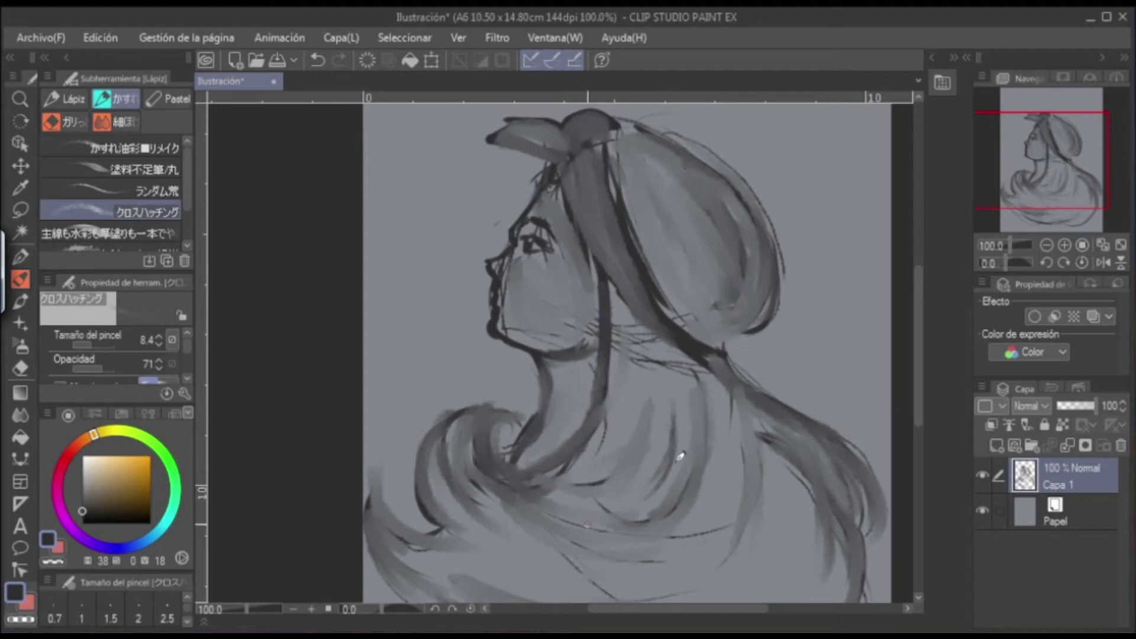
drag(88, 339, 98, 345)
mouse_move(681, 388)
mouse_down()
mouse_move(672, 474)
mouse_move(735, 489)
mouse_move(710, 386)
mouse_move(736, 456)
mouse_move(720, 408)
mouse_move(639, 337)
mouse_move(570, 431)
mouse_move(643, 385)
mouse_move(647, 443)
mouse_move(692, 388)
mouse_move(664, 363)
mouse_move(685, 540)
mouse_move(713, 408)
mouse_move(712, 489)
mouse_up()
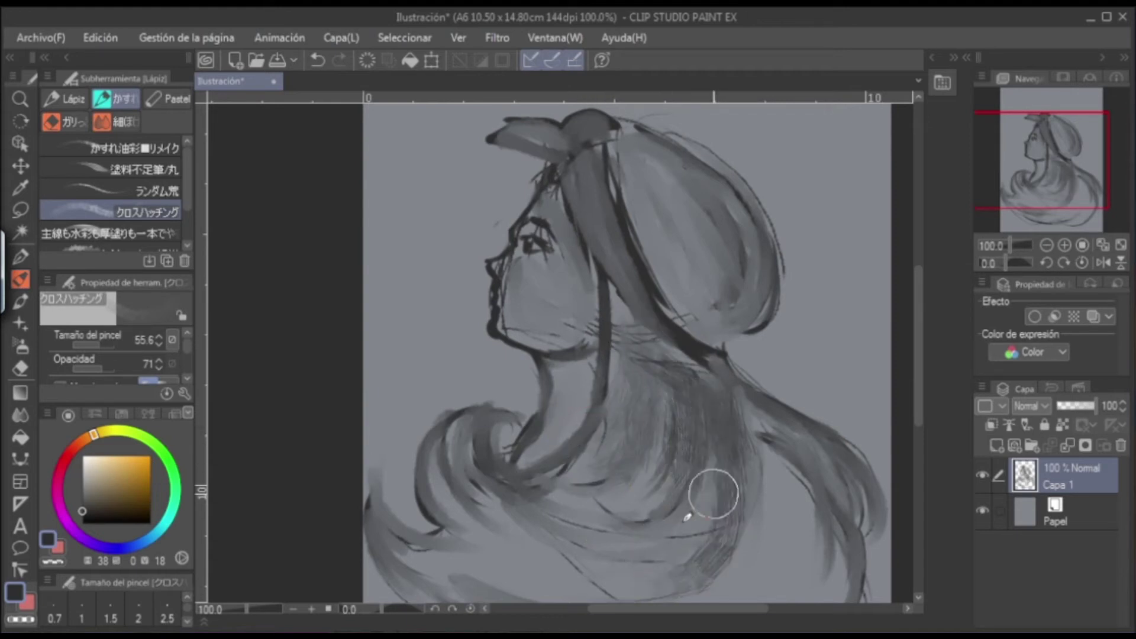
Hatch curved shading along the back, the lower front sweep and the middle strands of the hair.
drag(917, 357, 922, 388)
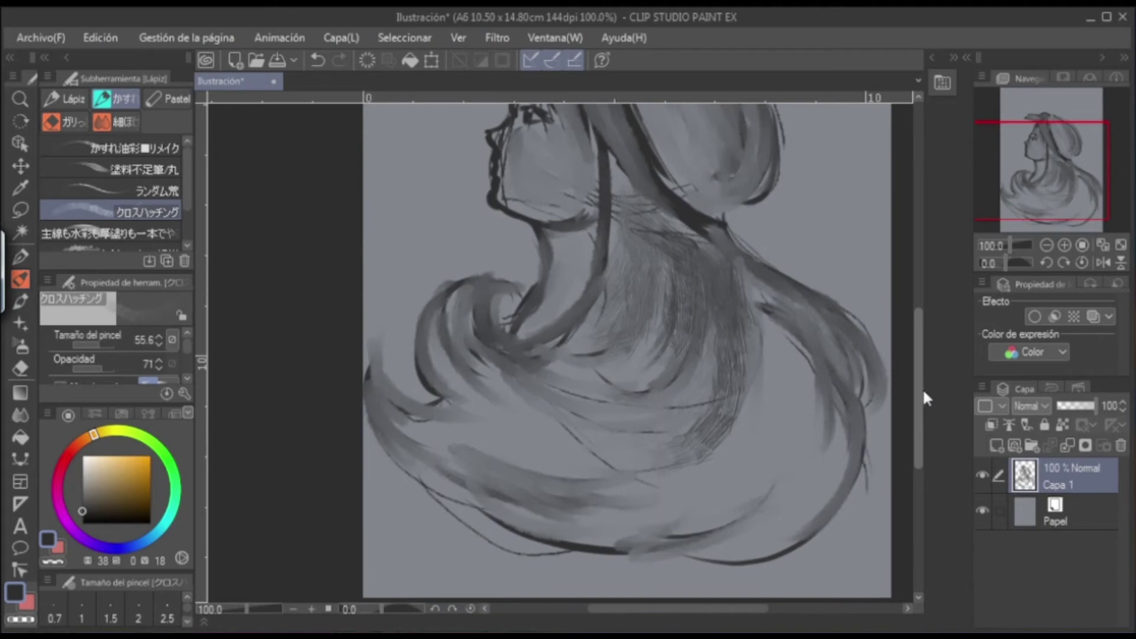
mouse_move(775, 328)
mouse_down()
mouse_move(786, 401)
mouse_move(697, 520)
mouse_move(743, 322)
mouse_move(742, 258)
mouse_move(773, 312)
mouse_move(738, 433)
mouse_move(786, 426)
mouse_move(668, 517)
mouse_up()
drag(464, 441, 562, 446)
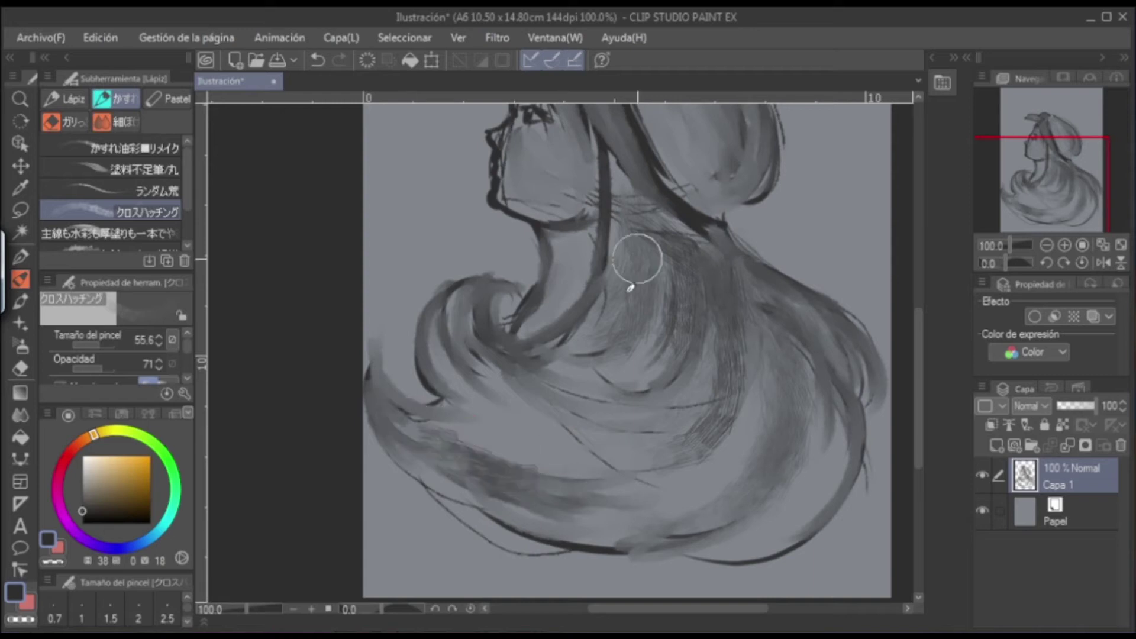
mouse_move(665, 217)
mouse_down()
mouse_move(645, 284)
mouse_move(720, 345)
mouse_move(775, 444)
mouse_move(725, 307)
mouse_move(840, 378)
mouse_move(739, 310)
mouse_move(819, 464)
mouse_move(690, 511)
mouse_up()
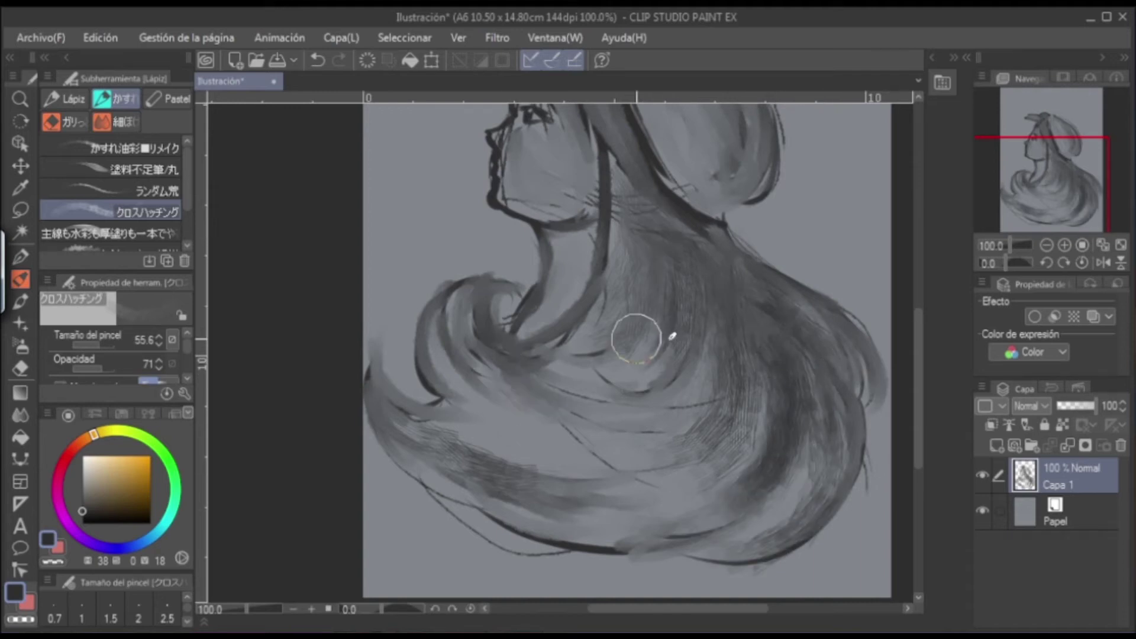
drag(636, 338, 481, 299)
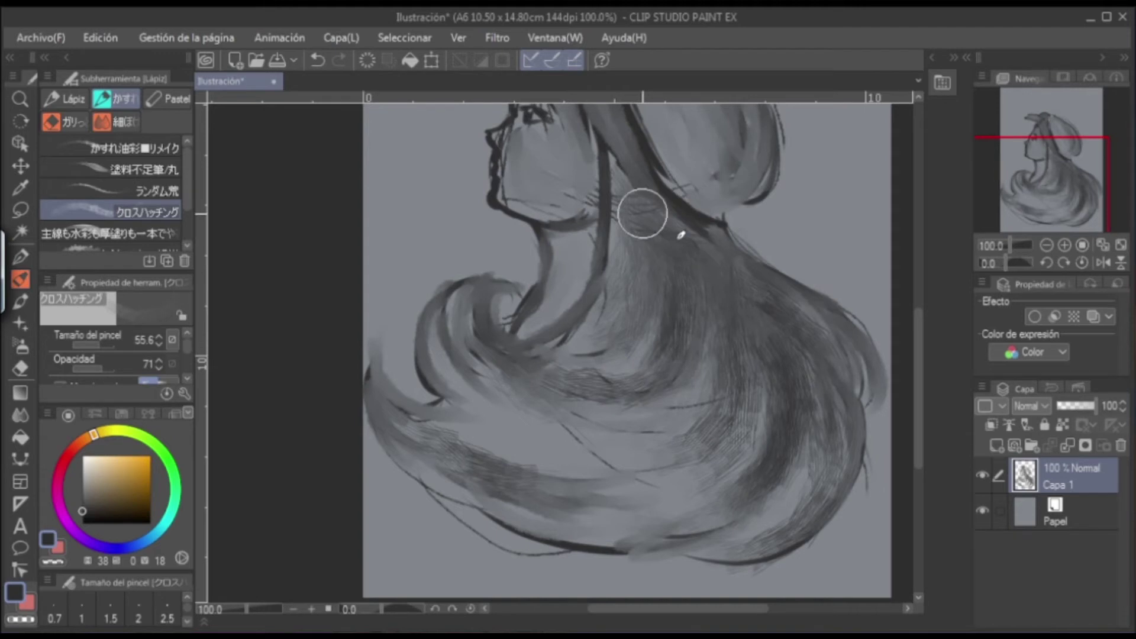
Hatch the rounded back of the headscarf, and deepen the shading of the hair below it.
scroll(916, 327, up, 5)
mouse_move(725, 254)
mouse_down()
mouse_move(679, 324)
mouse_move(745, 326)
mouse_move(700, 368)
mouse_move(723, 363)
mouse_move(708, 274)
mouse_move(692, 304)
mouse_move(659, 317)
mouse_move(715, 355)
mouse_move(636, 200)
mouse_move(718, 247)
mouse_move(649, 255)
mouse_up()
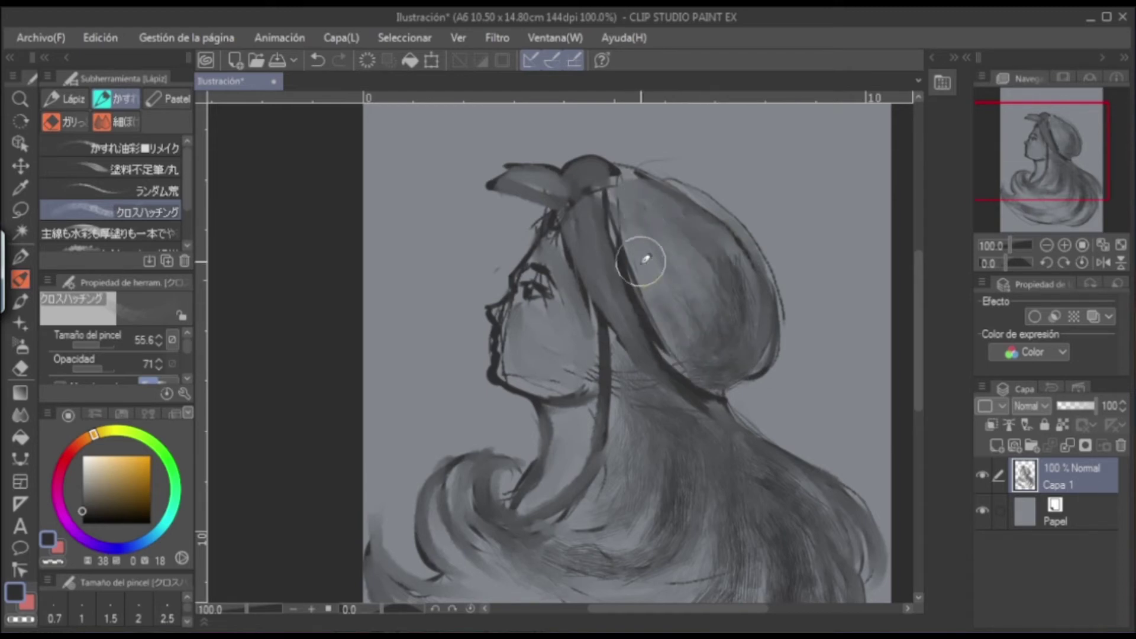
mouse_move(616, 368)
mouse_down()
mouse_move(702, 416)
mouse_move(646, 398)
mouse_move(703, 502)
mouse_move(740, 520)
mouse_move(704, 459)
mouse_move(760, 483)
mouse_up()
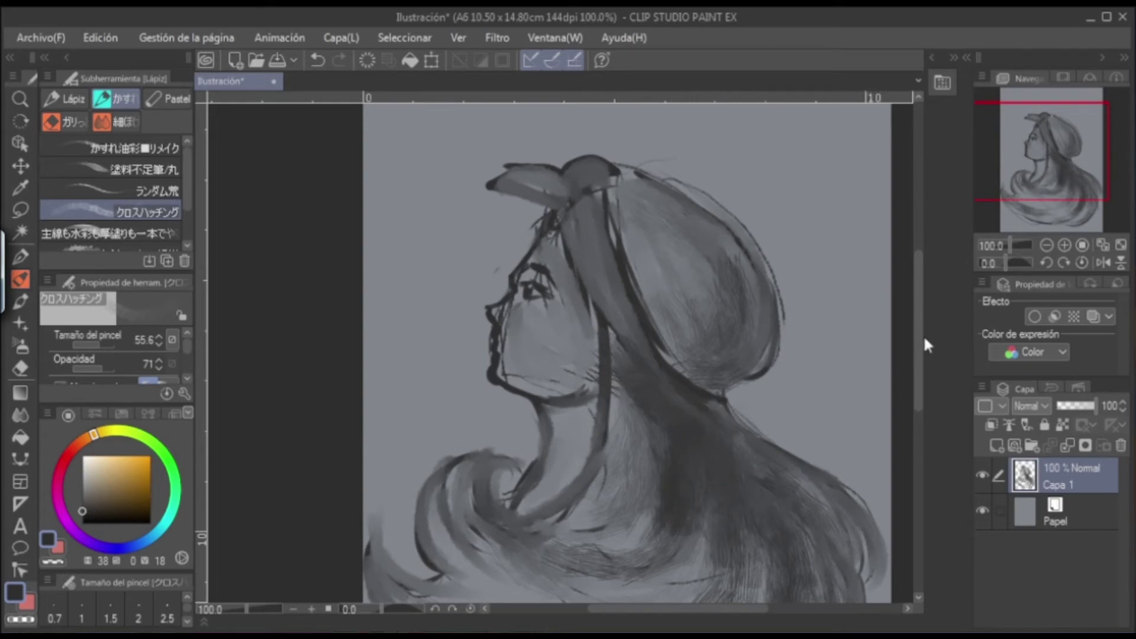
mouse_move(917, 344)
mouse_down()
mouse_move(917, 377)
mouse_move(917, 362)
mouse_up()
mouse_move(723, 262)
mouse_down()
mouse_move(737, 284)
mouse_move(690, 520)
mouse_move(743, 392)
mouse_move(804, 414)
mouse_move(707, 353)
mouse_move(704, 251)
mouse_move(659, 188)
mouse_move(595, 309)
mouse_move(616, 286)
mouse_move(521, 436)
mouse_move(623, 426)
mouse_move(481, 474)
mouse_move(518, 544)
mouse_move(471, 500)
mouse_move(520, 530)
mouse_move(633, 482)
mouse_move(452, 493)
mouse_move(542, 558)
mouse_move(629, 539)
mouse_move(461, 509)
mouse_move(724, 411)
mouse_move(724, 389)
mouse_move(801, 421)
mouse_move(650, 402)
mouse_up()
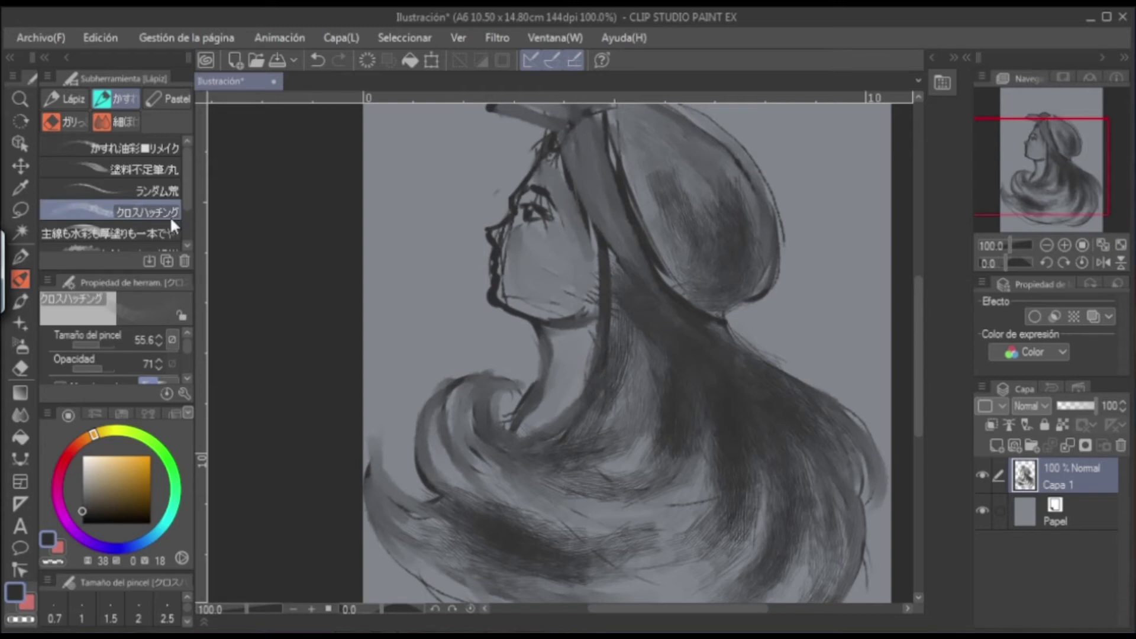
Draw dark strands from the base of the headscarf down the back with the 主線も水彩も厚塗りも一本でやる brush at size 10.3.
click(151, 236)
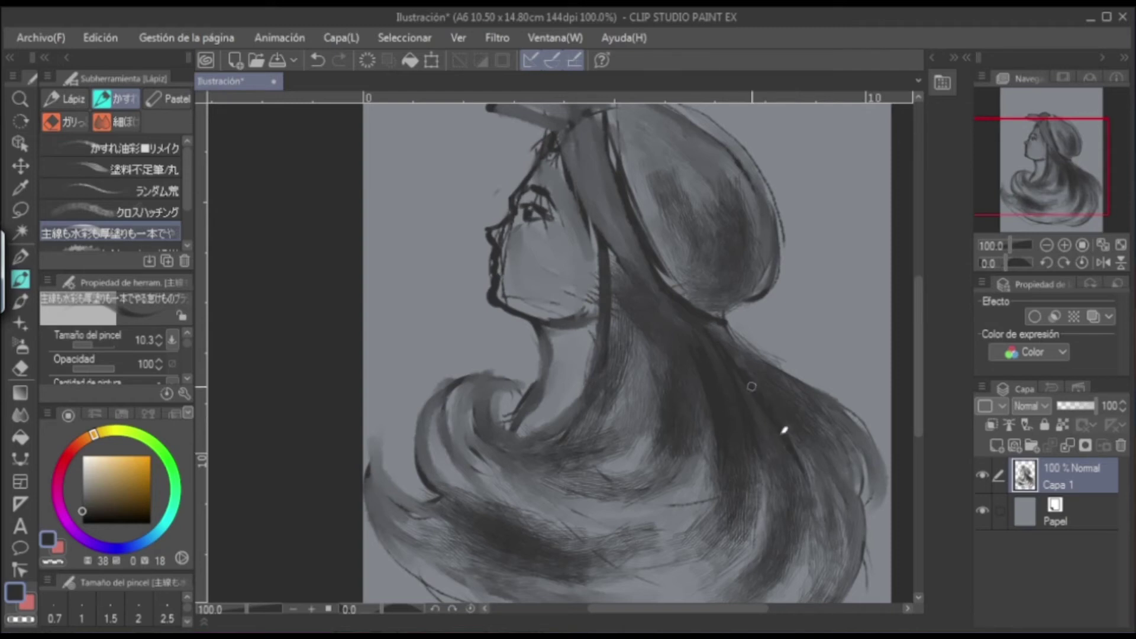
drag(751, 371, 828, 477)
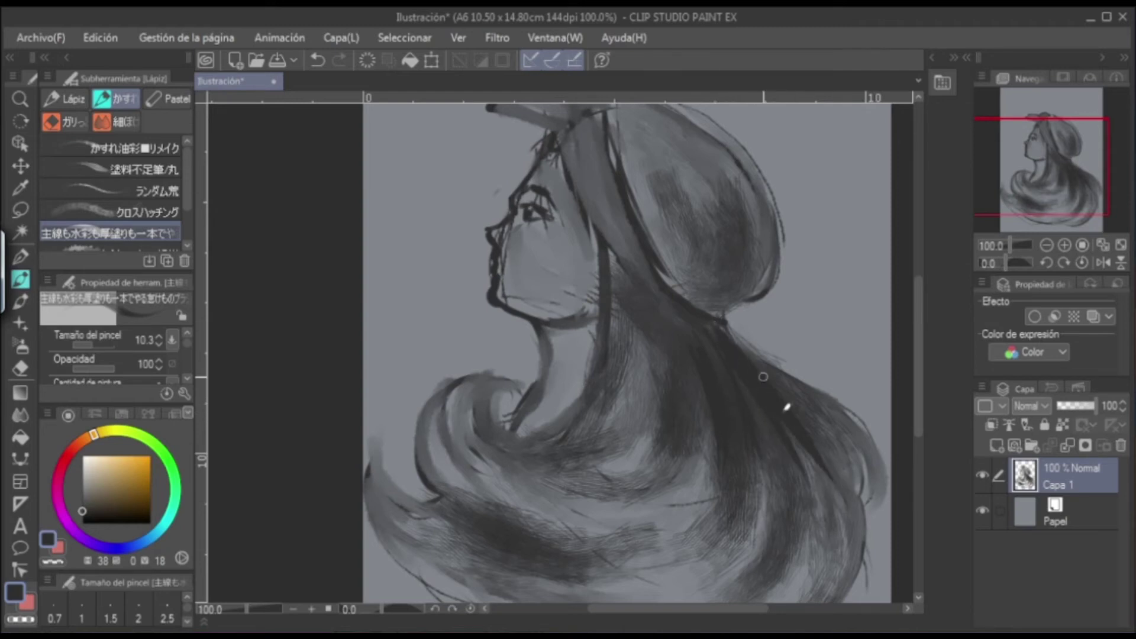
drag(745, 341, 846, 423)
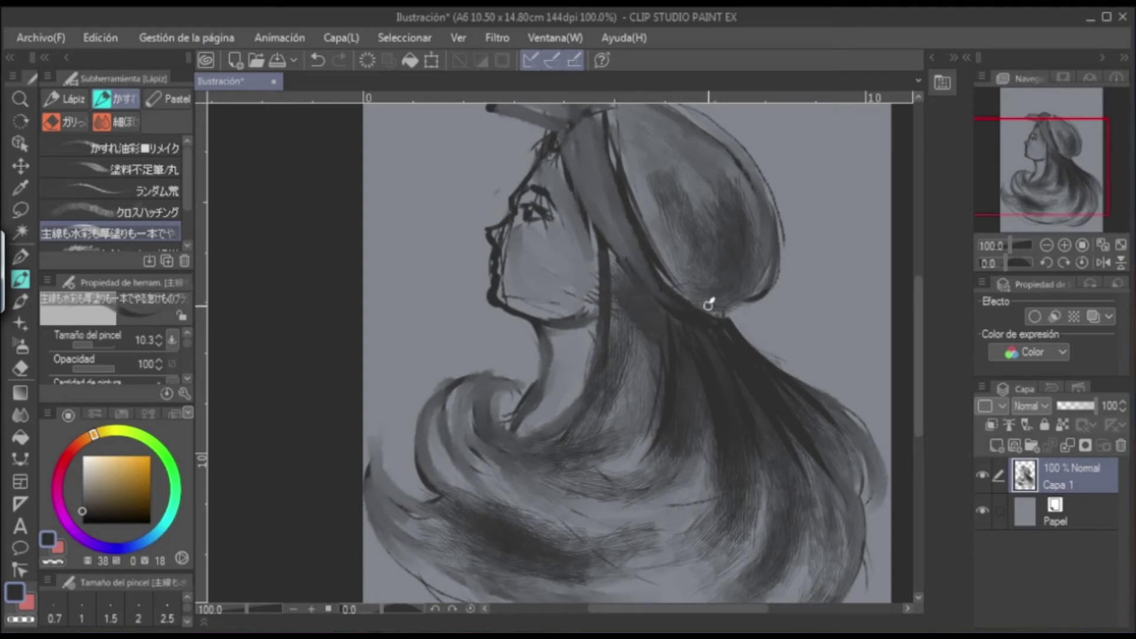
Draw dark curved fold lines inside the rounded back of the headscarf and along its rear edge.
drag(704, 301, 757, 270)
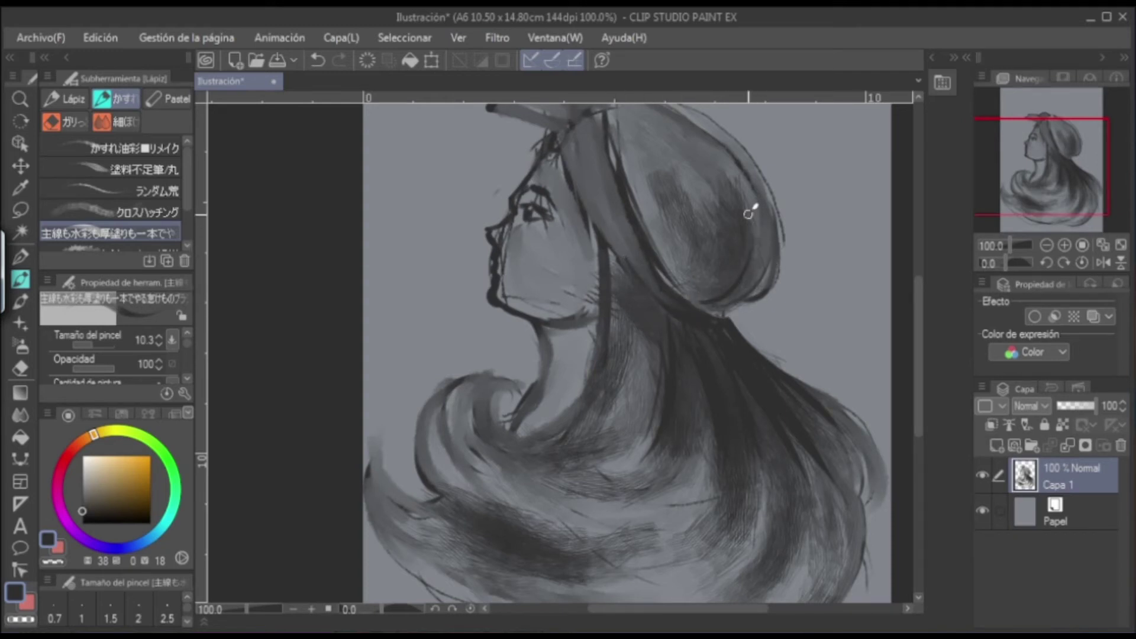
mouse_move(700, 167)
mouse_down()
mouse_move(701, 295)
mouse_move(687, 171)
mouse_move(703, 301)
mouse_move(696, 276)
mouse_move(687, 310)
mouse_move(663, 204)
mouse_move(686, 274)
mouse_up()
mouse_move(746, 164)
mouse_down()
mouse_move(777, 229)
mouse_move(769, 294)
mouse_up()
mouse_move(780, 249)
mouse_down()
mouse_move(751, 311)
mouse_move(793, 284)
mouse_up()
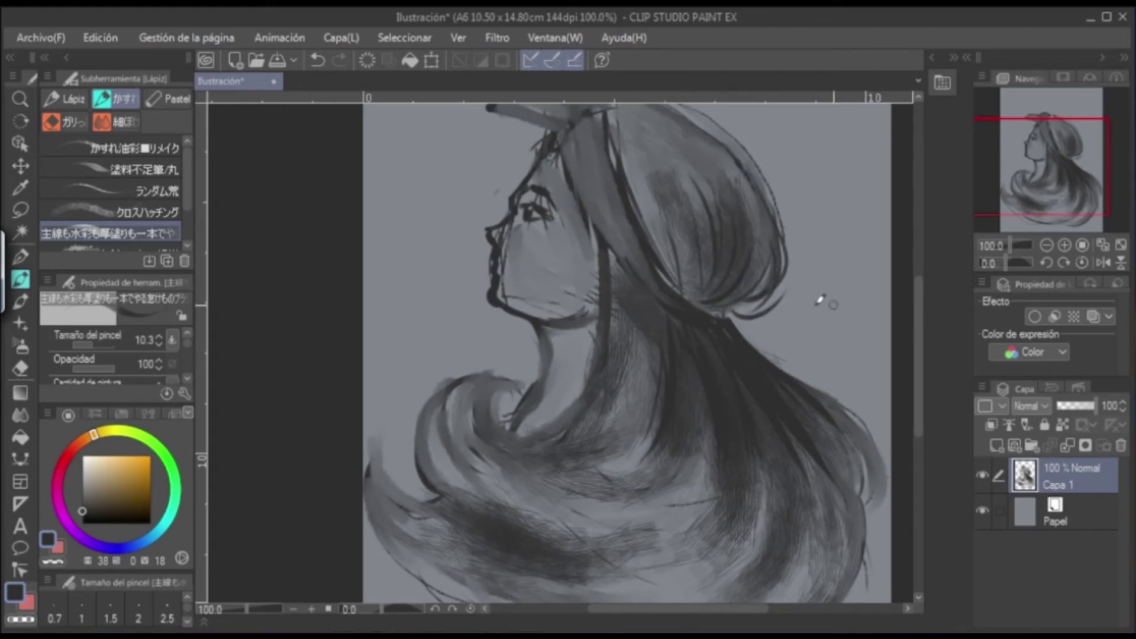
Redraw the outlines and folds of the headscarf's front band, knot and loose end with dark lines.
drag(917, 317, 917, 283)
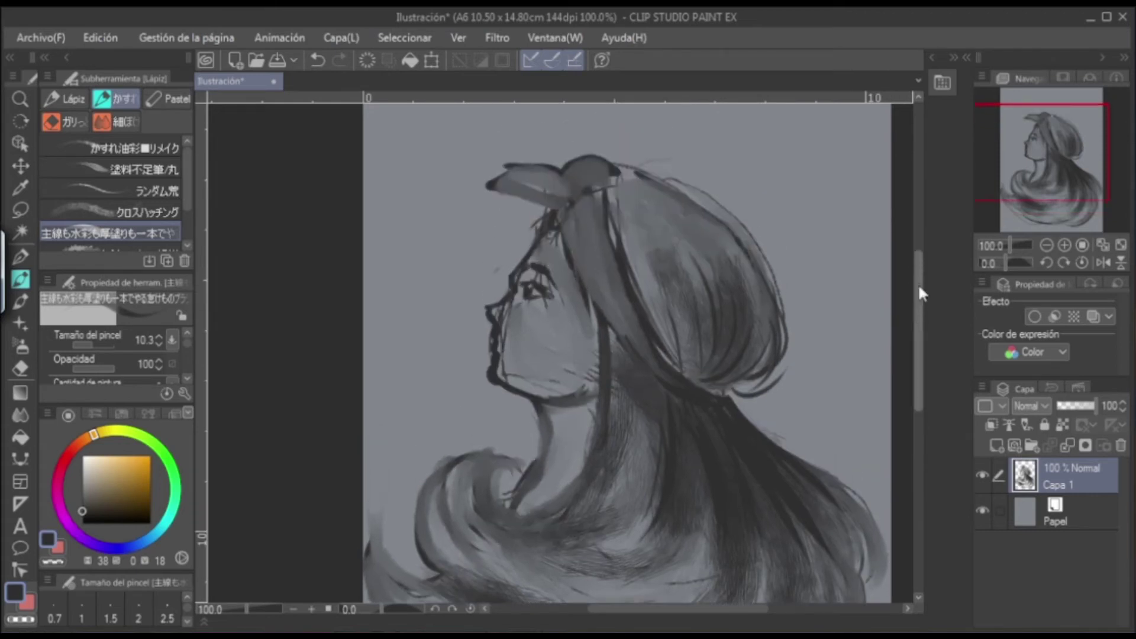
mouse_move(611, 180)
mouse_down()
mouse_move(636, 287)
mouse_move(621, 266)
mouse_up()
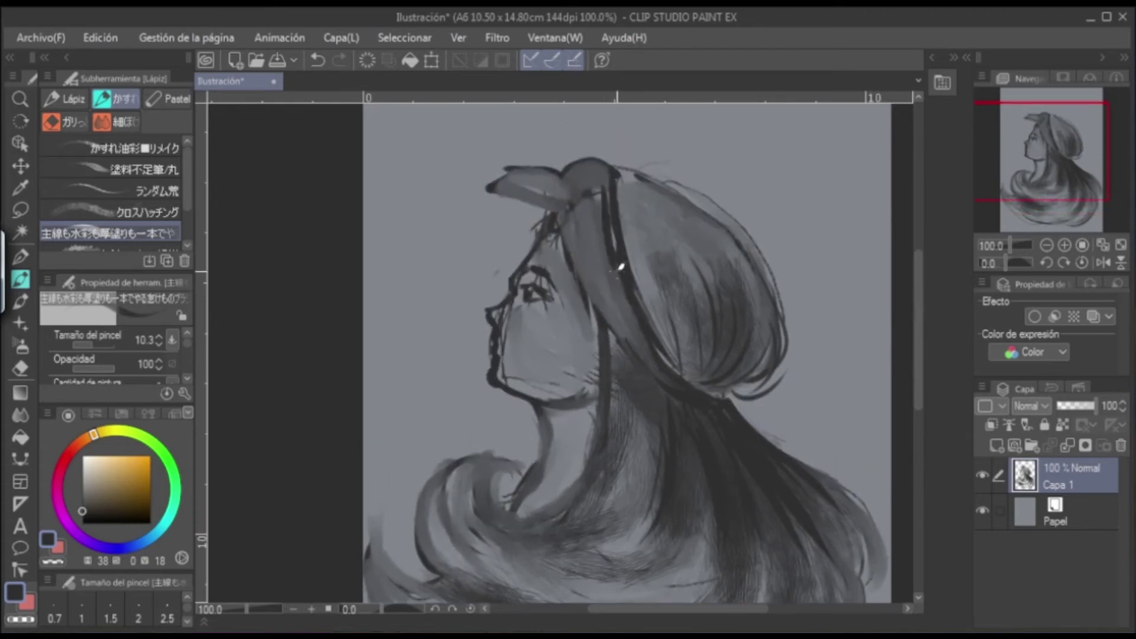
mouse_move(582, 206)
mouse_down()
mouse_move(594, 264)
mouse_move(650, 363)
mouse_up()
drag(602, 299, 630, 340)
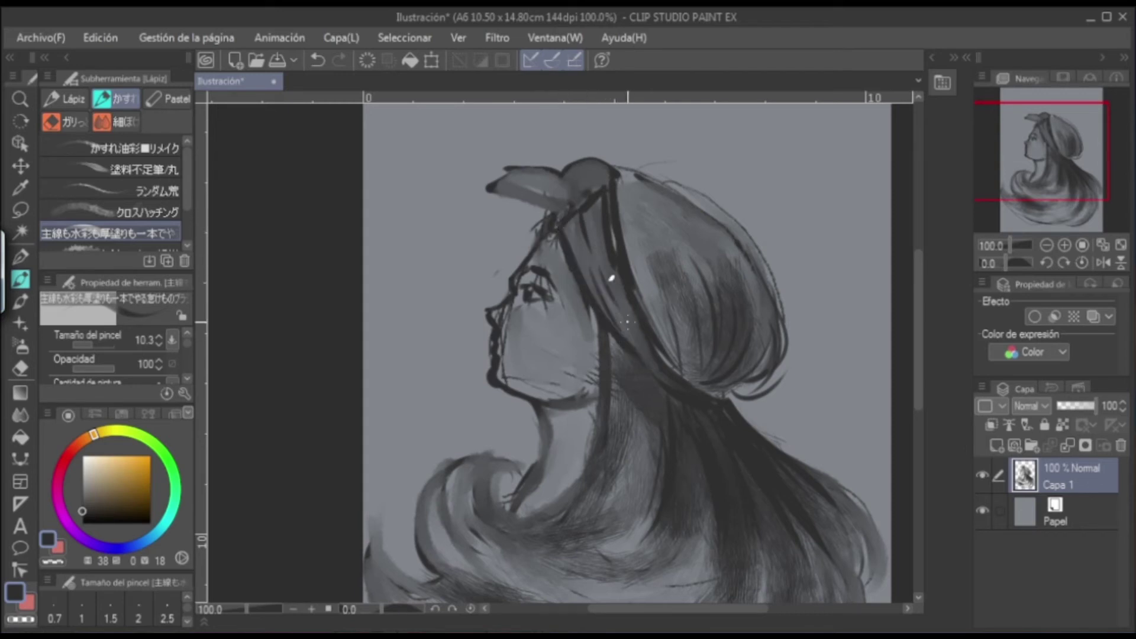
mouse_move(560, 200)
mouse_down()
mouse_move(501, 179)
mouse_move(585, 216)
mouse_move(564, 188)
mouse_move(568, 169)
mouse_move(617, 177)
mouse_move(575, 208)
mouse_up()
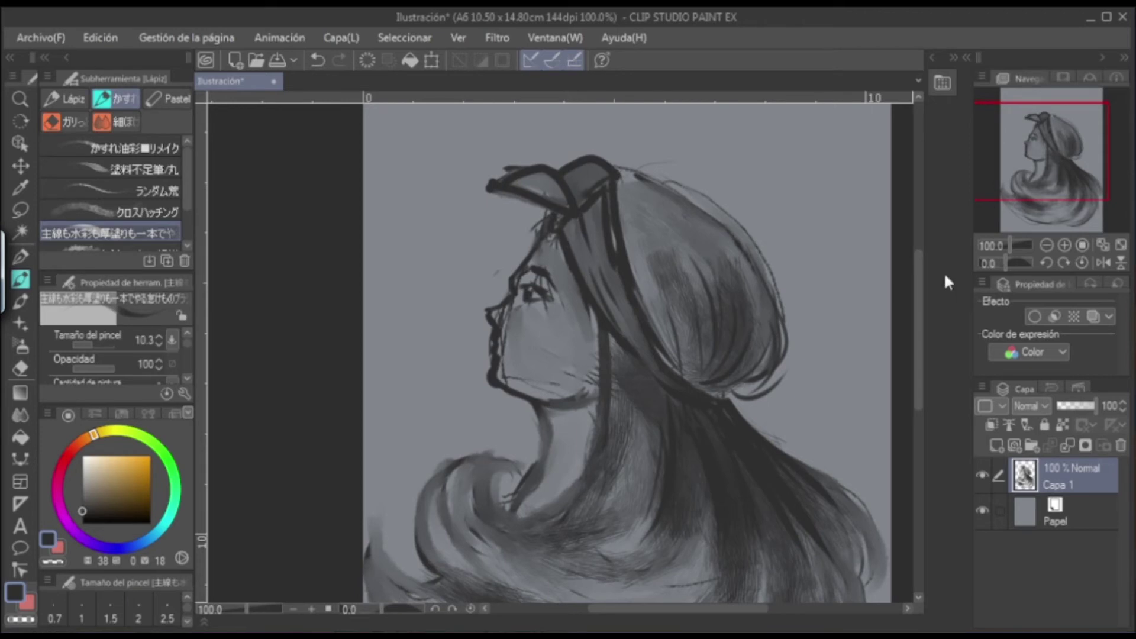
Draw dark contour lines on the strand beside the neck, the front curls and the front tip of the hair.
drag(918, 278, 915, 327)
mouse_move(606, 223)
mouse_down()
mouse_move(497, 374)
mouse_move(514, 322)
mouse_move(496, 371)
mouse_up()
drag(468, 320, 475, 382)
mouse_move(447, 337)
mouse_down()
mouse_move(461, 401)
mouse_move(415, 380)
mouse_move(426, 423)
mouse_up()
mouse_move(374, 373)
mouse_down()
mouse_move(408, 440)
mouse_move(396, 473)
mouse_up()
mouse_move(382, 417)
mouse_down()
mouse_move(413, 469)
mouse_move(497, 531)
mouse_up()
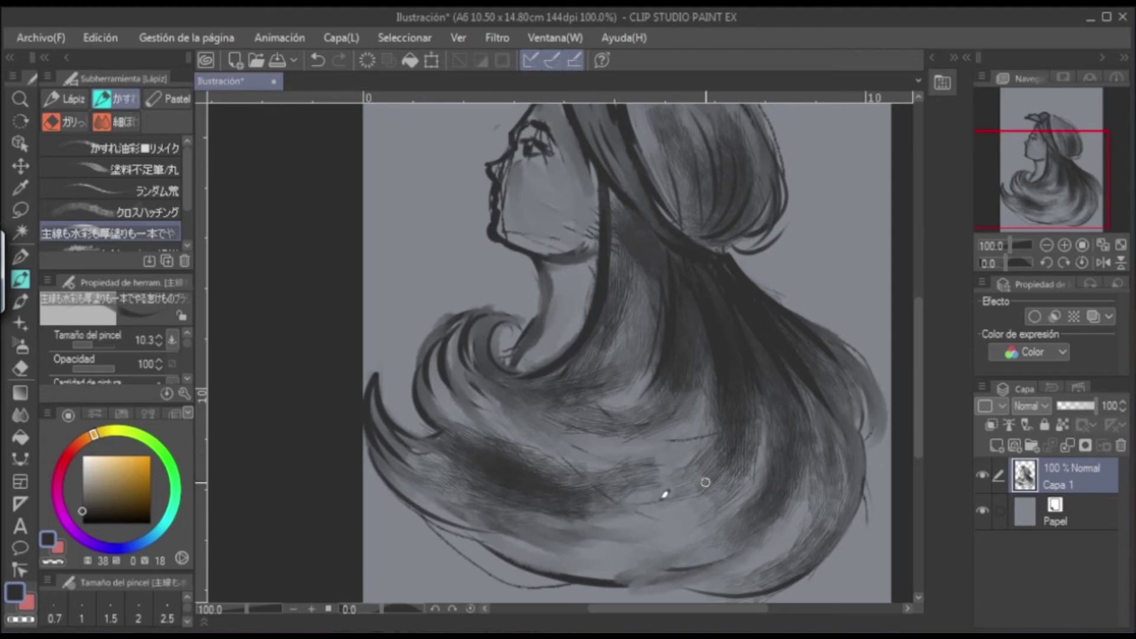
Draw long dark strand lines down the back of the hair and along its lower sweep.
drag(769, 378, 772, 521)
drag(767, 430, 678, 549)
drag(586, 576, 707, 563)
drag(833, 432, 827, 532)
drag(846, 352, 873, 455)
drag(864, 363, 886, 398)
drag(723, 455, 693, 478)
drag(569, 489, 704, 488)
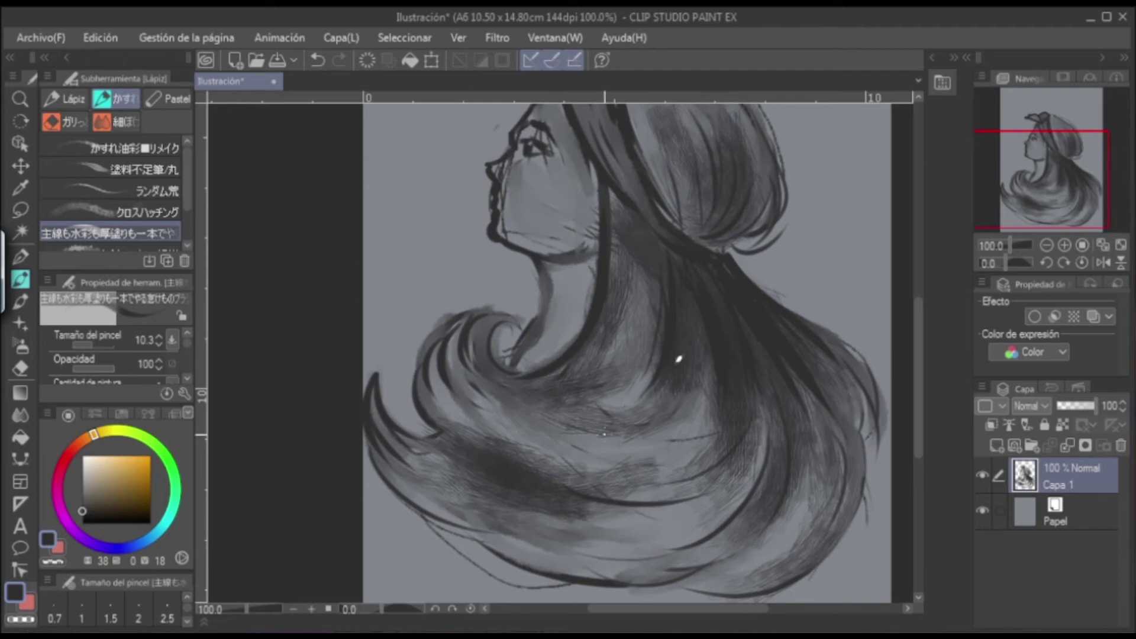
mouse_move(918, 359)
mouse_down()
mouse_move(923, 297)
mouse_move(921, 362)
mouse_move(922, 338)
mouse_up()
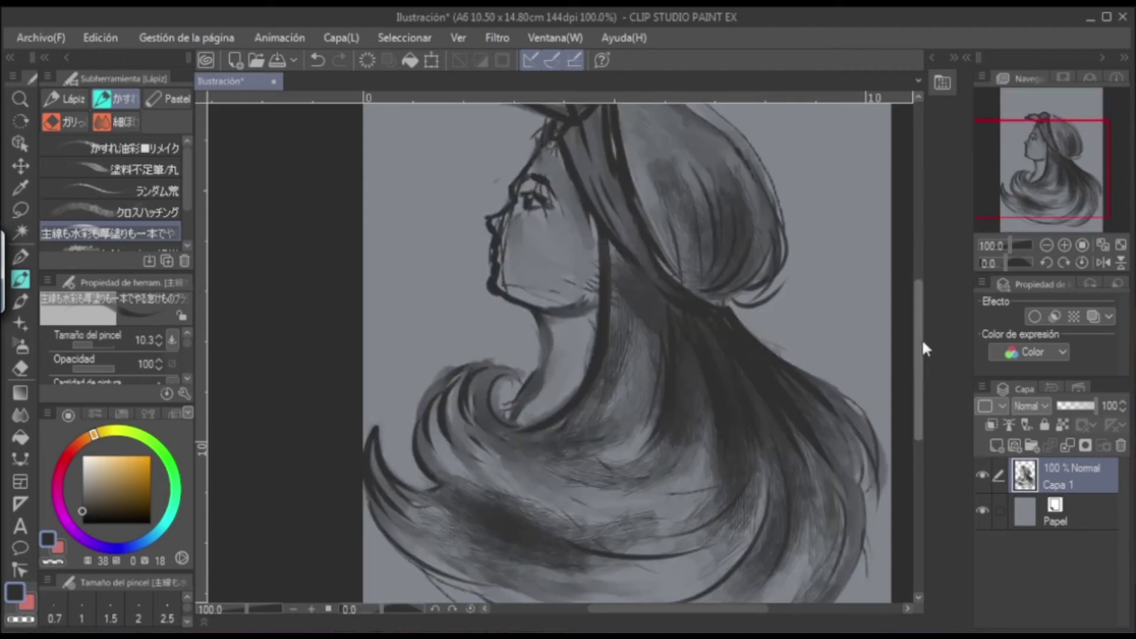
click(20, 368)
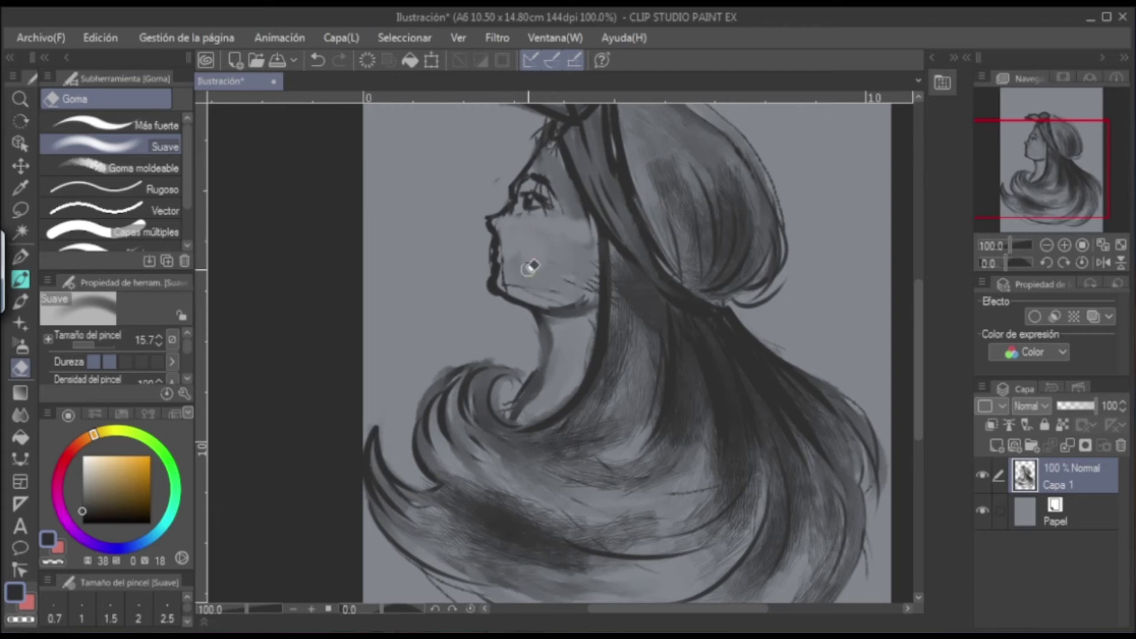
key(ctrl+z)
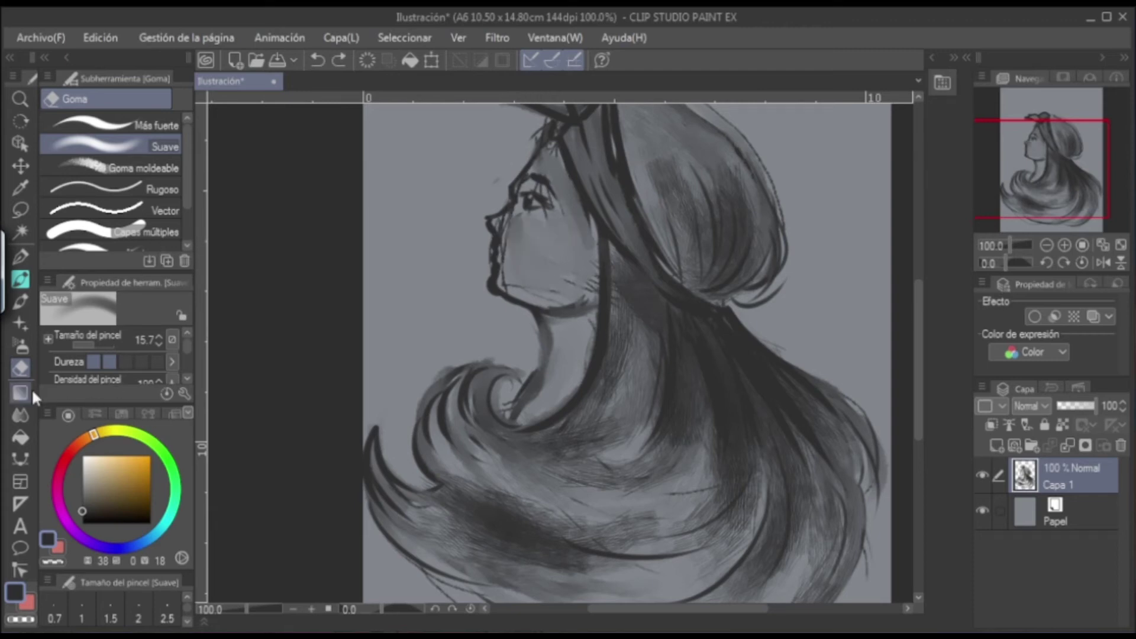
Blend the sketch lines along the front of the cheek and jaw with the Mezcla húmeda brush.
click(20, 414)
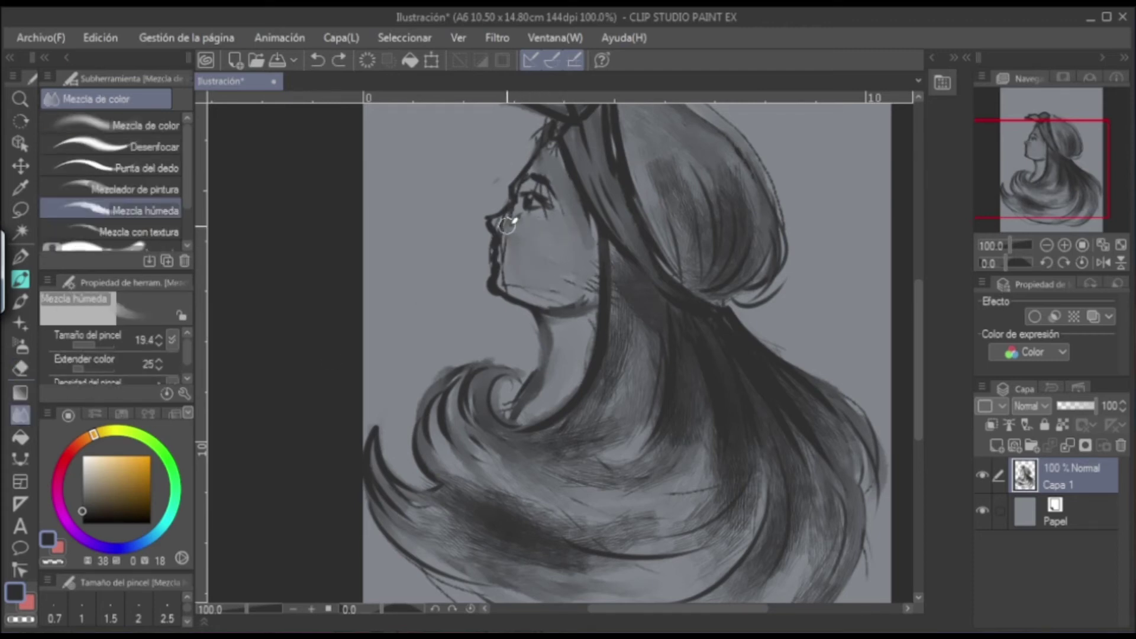
drag(513, 232, 515, 216)
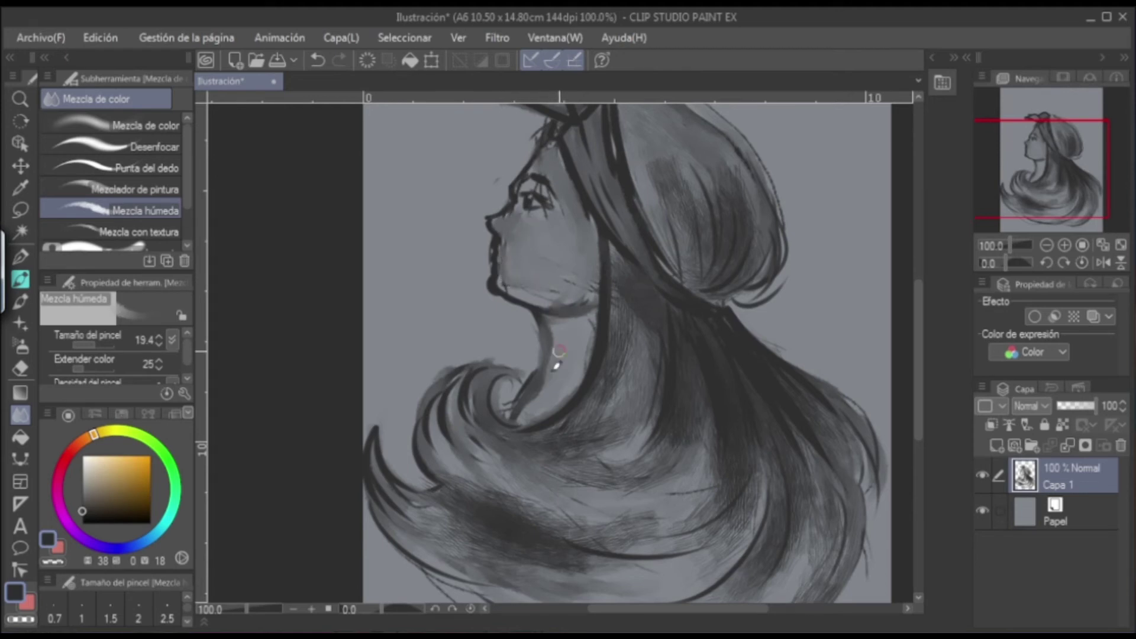
drag(766, 608, 727, 611)
drag(920, 317, 919, 297)
key(ctrl+minus)
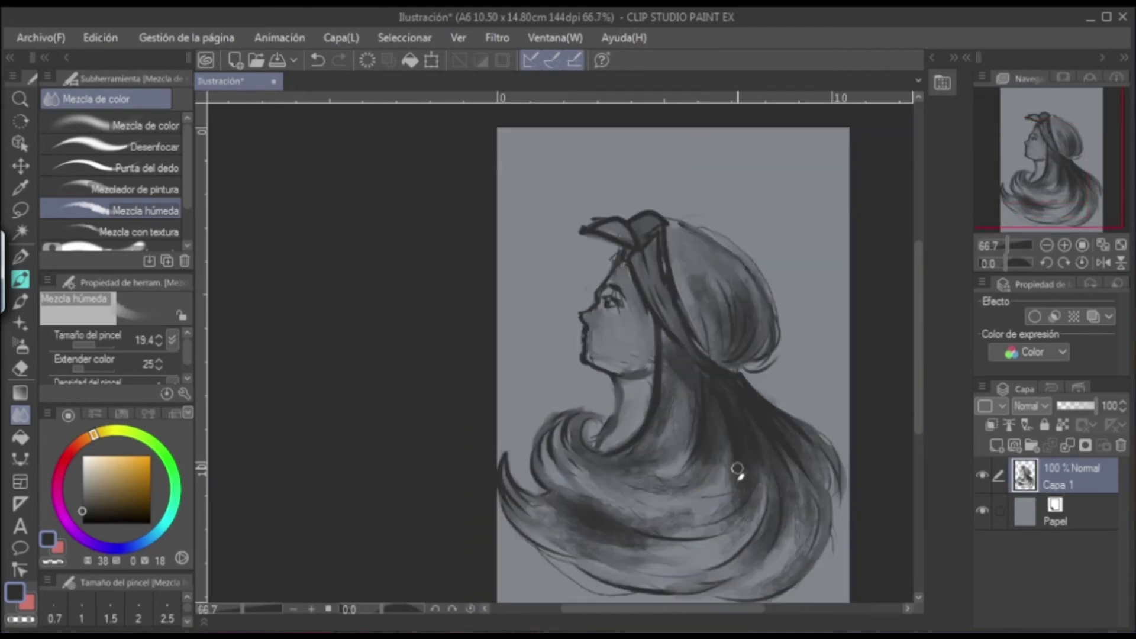
Draw the dark mouth line and the nostril and nose-wing lines with a size 10.3 pencil brush.
key(ctrl+plus)
key(ctrl+plus)
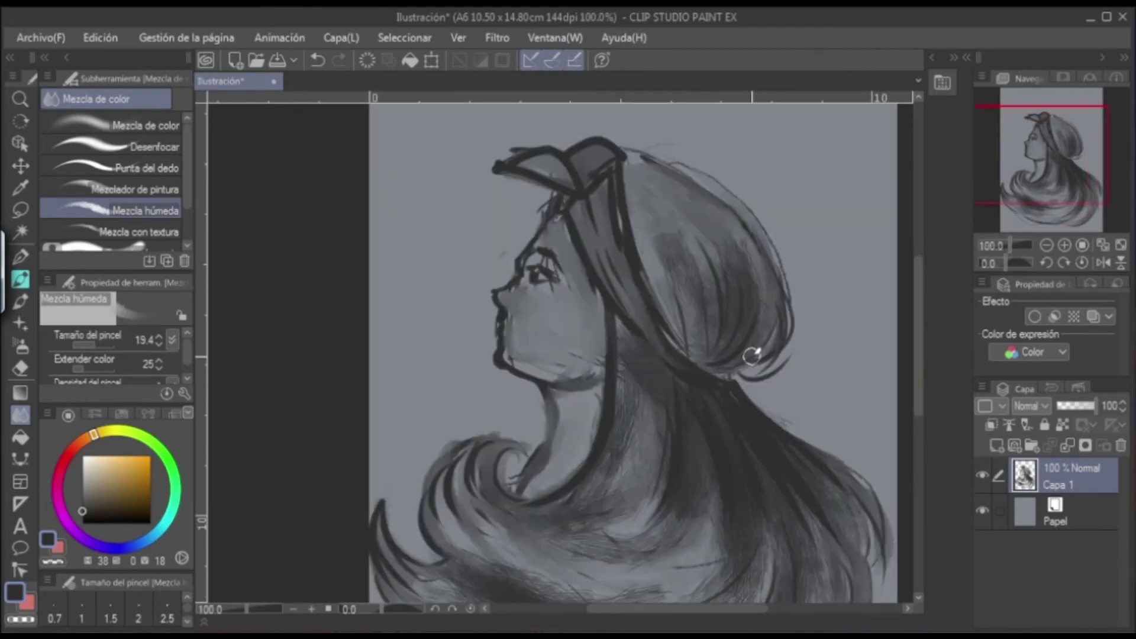
key(p)
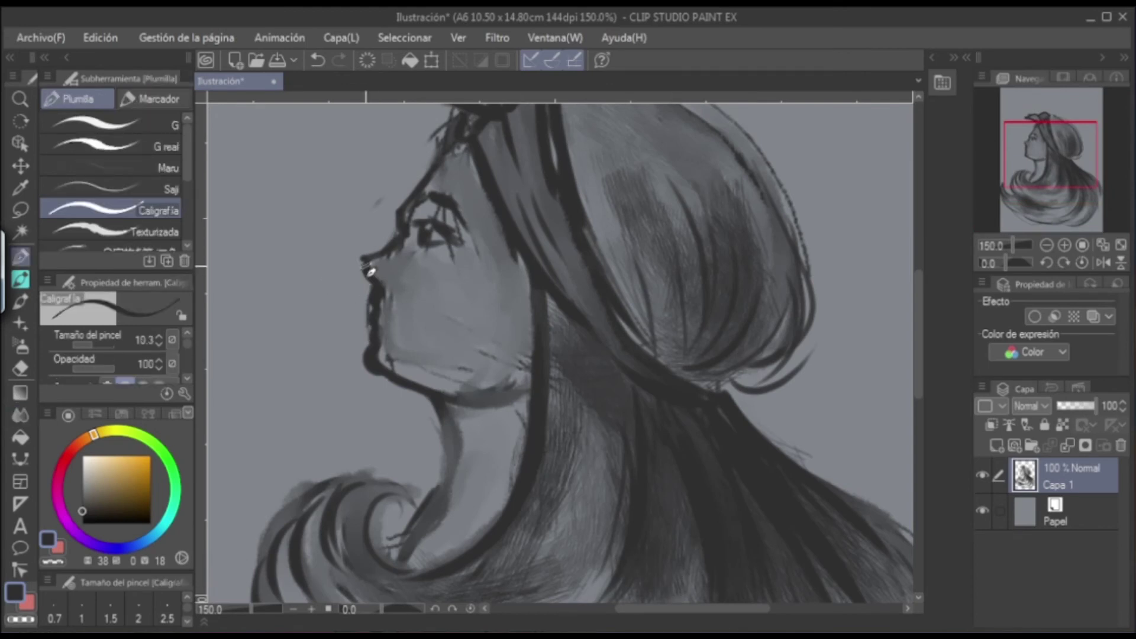
key(p)
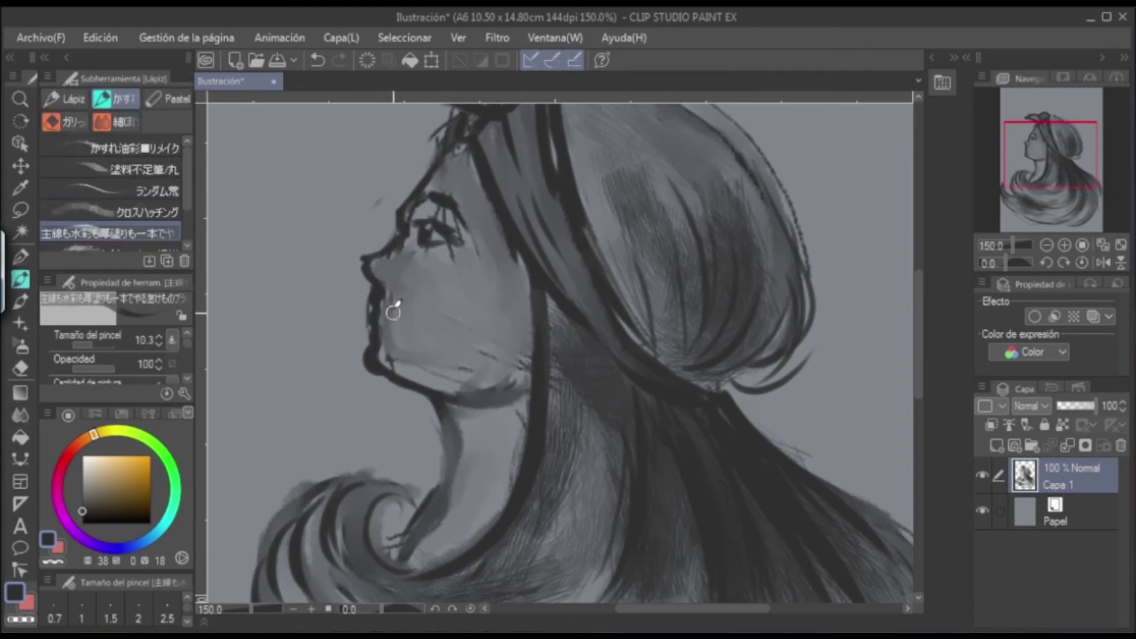
drag(414, 324, 383, 305)
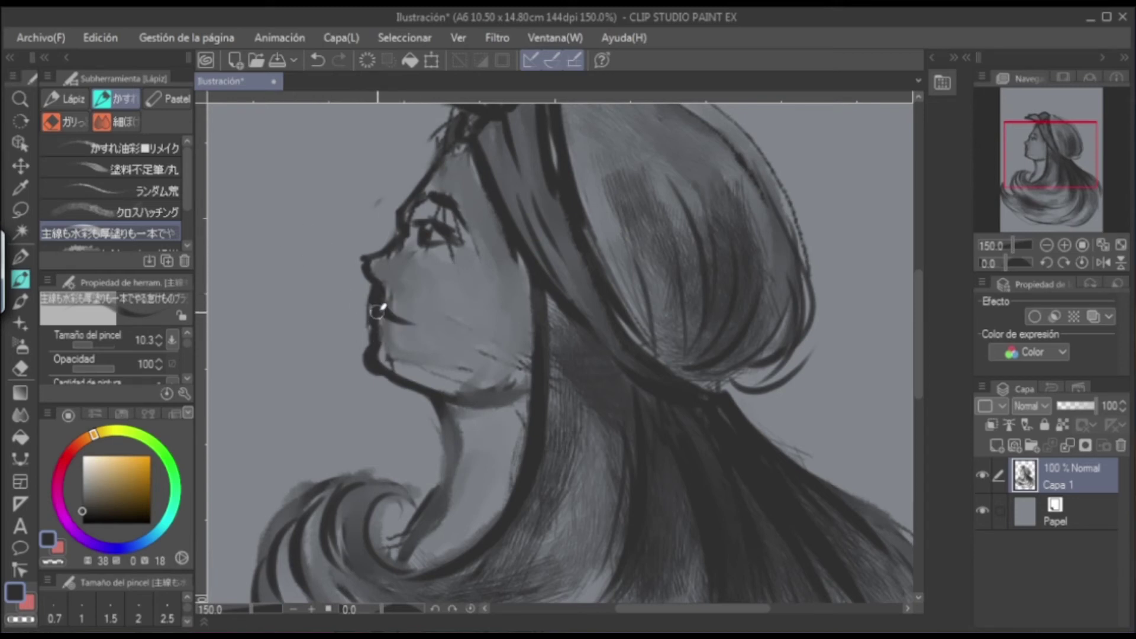
drag(412, 260, 405, 272)
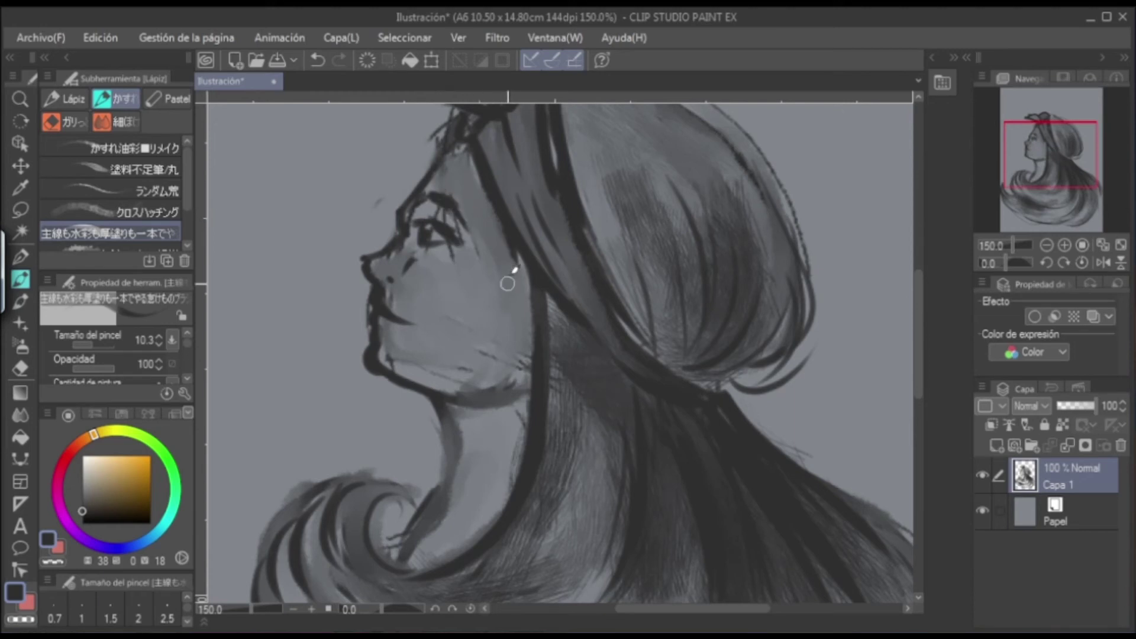
Paint a dark curved shadow on the rear cheek beside the headscarf band and darken the jawline from the chin.
drag(526, 268, 492, 324)
drag(521, 254, 491, 319)
mouse_move(523, 277)
mouse_down()
mouse_move(526, 320)
mouse_move(478, 320)
mouse_up()
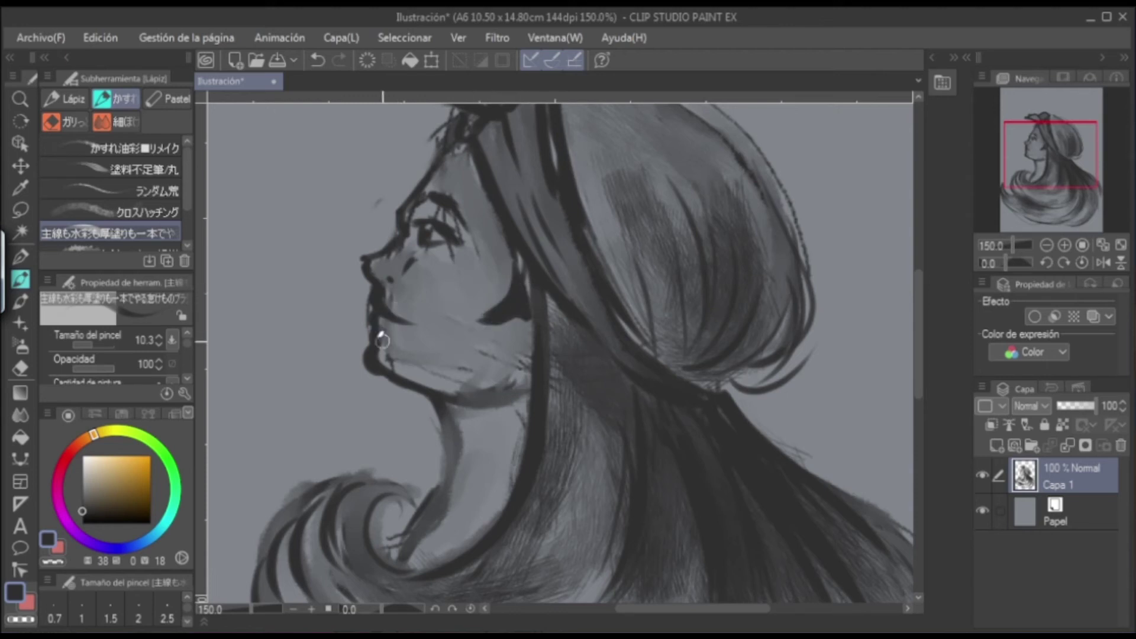
mouse_move(382, 358)
mouse_down()
mouse_move(464, 389)
mouse_move(420, 390)
mouse_move(467, 397)
mouse_move(409, 386)
mouse_move(501, 384)
mouse_move(521, 360)
mouse_move(471, 388)
mouse_up()
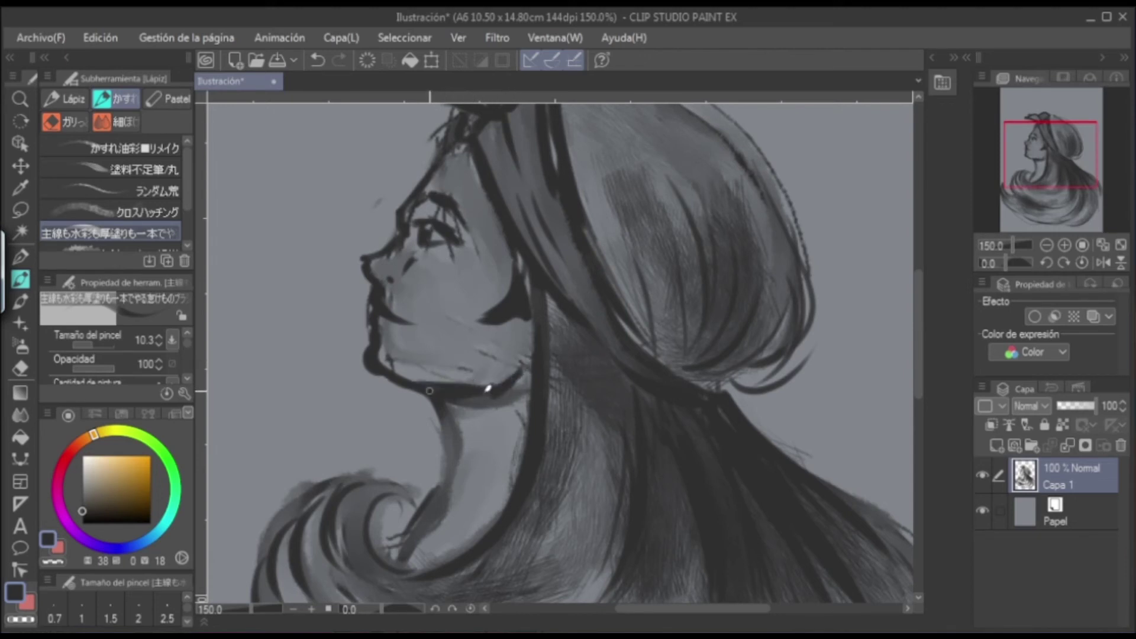
Blend the dark cheek shadow and jawline into the face and upper neck with the Mezcla húmeda brush.
click(21, 348)
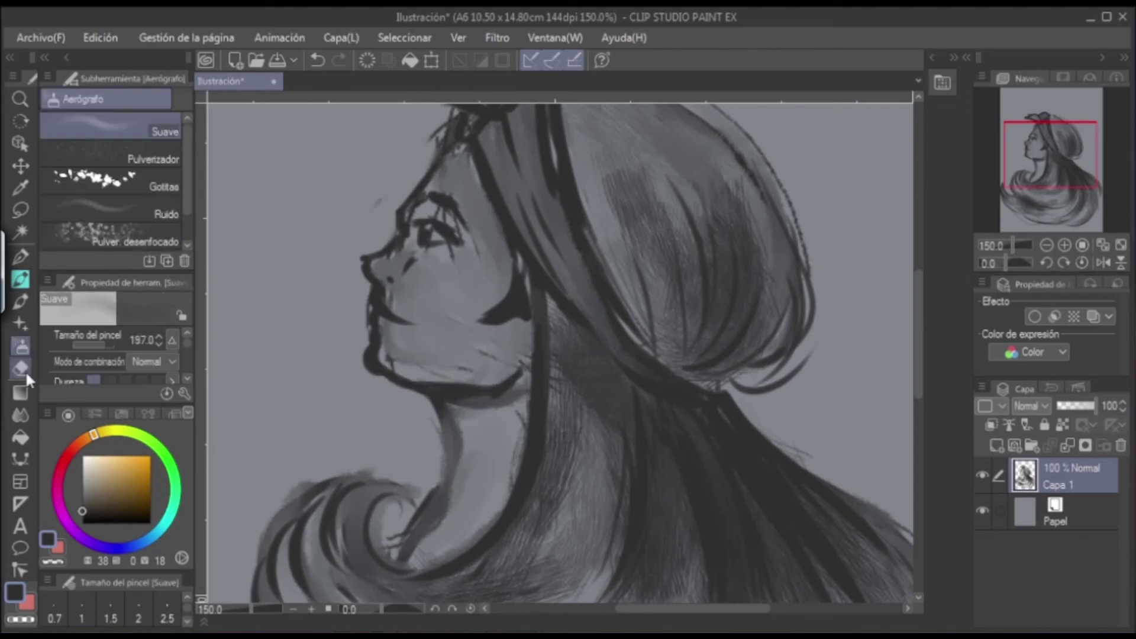
click(20, 414)
mouse_move(503, 294)
mouse_down()
mouse_move(503, 257)
mouse_move(514, 286)
mouse_move(507, 315)
mouse_move(501, 284)
mouse_move(490, 312)
mouse_move(501, 284)
mouse_move(467, 303)
mouse_move(505, 301)
mouse_move(525, 315)
mouse_move(481, 313)
mouse_move(491, 258)
mouse_move(483, 290)
mouse_move(460, 298)
mouse_move(512, 293)
mouse_move(520, 352)
mouse_move(513, 299)
mouse_move(498, 311)
mouse_move(512, 312)
mouse_move(523, 337)
mouse_move(519, 359)
mouse_move(421, 382)
mouse_move(495, 371)
mouse_move(522, 339)
mouse_up()
mouse_move(500, 380)
mouse_down()
mouse_move(418, 387)
mouse_move(393, 375)
mouse_move(488, 374)
mouse_move(496, 328)
mouse_move(462, 343)
mouse_move(493, 304)
mouse_move(436, 326)
mouse_move(502, 295)
mouse_move(473, 303)
mouse_move(497, 263)
mouse_move(445, 307)
mouse_move(478, 304)
mouse_move(429, 318)
mouse_move(469, 314)
mouse_move(443, 328)
mouse_move(517, 291)
mouse_move(467, 328)
mouse_move(474, 321)
mouse_move(507, 351)
mouse_move(502, 324)
mouse_move(455, 335)
mouse_move(492, 344)
mouse_up()
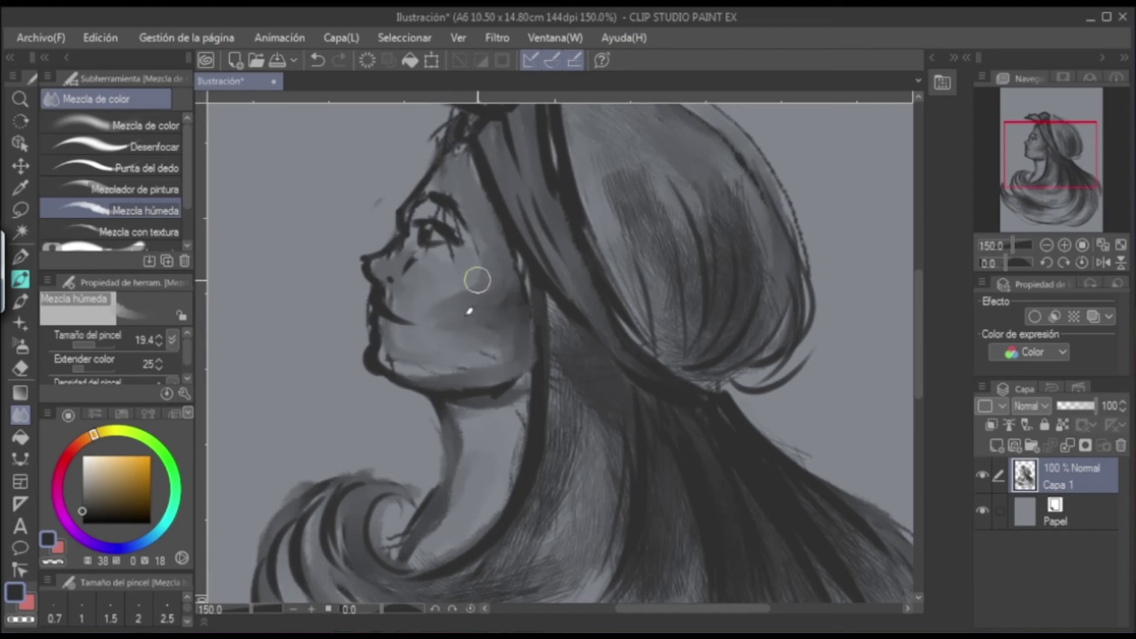
mouse_move(504, 277)
mouse_down()
mouse_move(520, 338)
mouse_move(514, 363)
mouse_move(434, 401)
mouse_move(487, 404)
mouse_move(467, 406)
mouse_move(514, 384)
mouse_move(439, 399)
mouse_move(450, 433)
mouse_move(446, 403)
mouse_move(477, 395)
mouse_move(491, 428)
mouse_move(519, 425)
mouse_move(514, 444)
mouse_move(488, 416)
mouse_move(448, 406)
mouse_move(509, 417)
mouse_move(462, 404)
mouse_move(473, 429)
mouse_move(463, 414)
mouse_move(495, 403)
mouse_move(451, 427)
mouse_move(454, 447)
mouse_move(468, 408)
mouse_move(494, 410)
mouse_up()
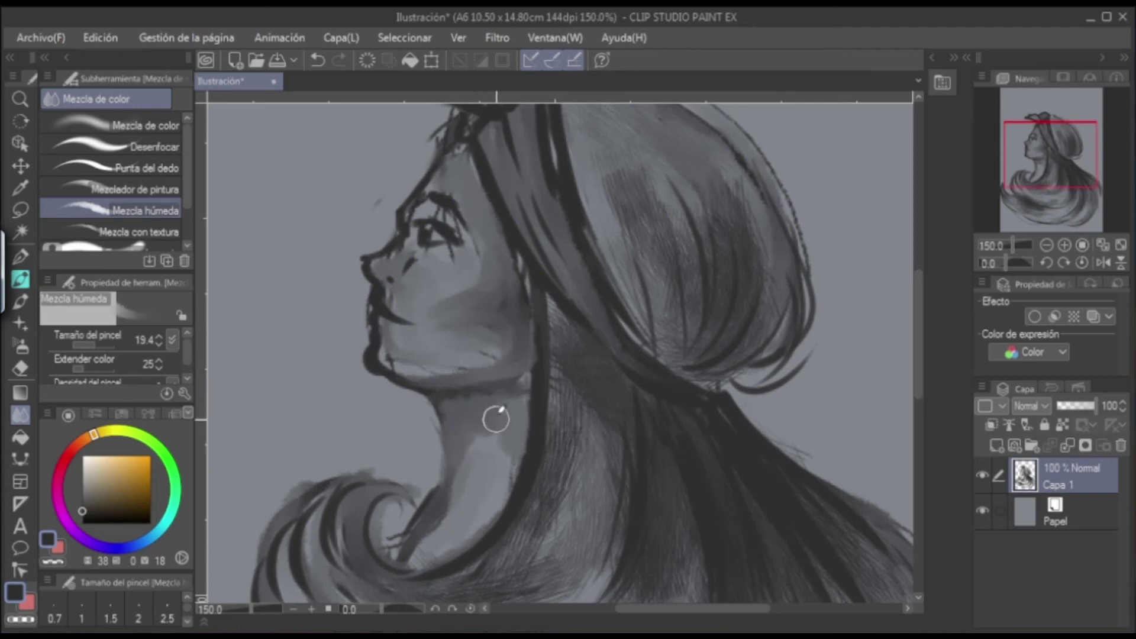
Add dark Caligrafía pen strokes under the chin, at the jaw corner and down the front of the neck.
key(p)
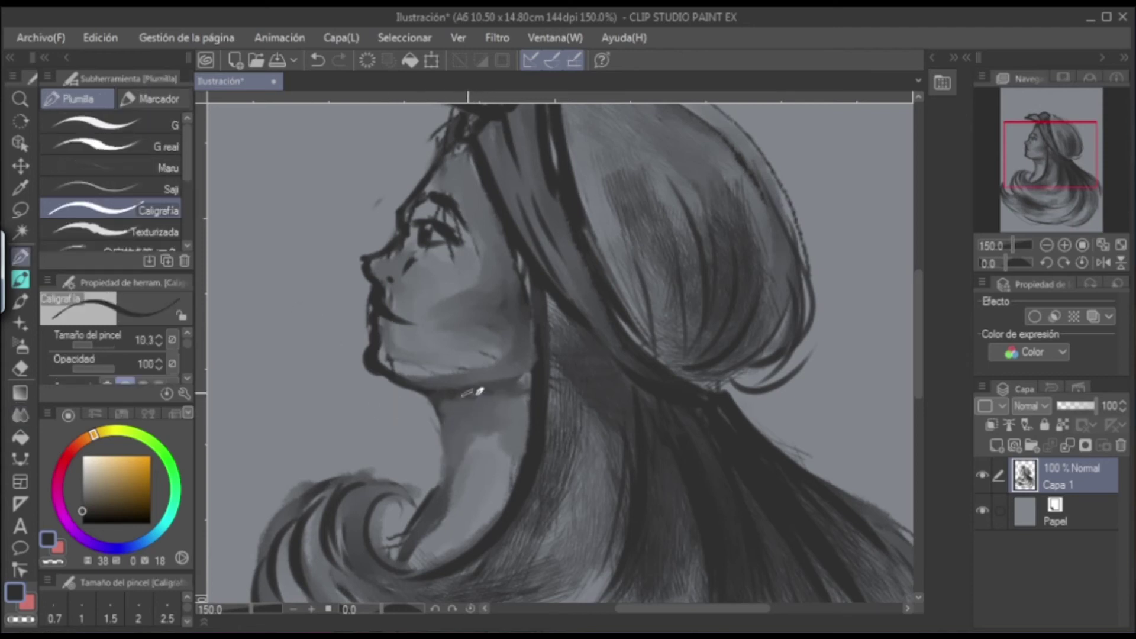
mouse_move(461, 400)
mouse_down()
mouse_move(448, 423)
mouse_move(445, 403)
mouse_move(479, 398)
mouse_up()
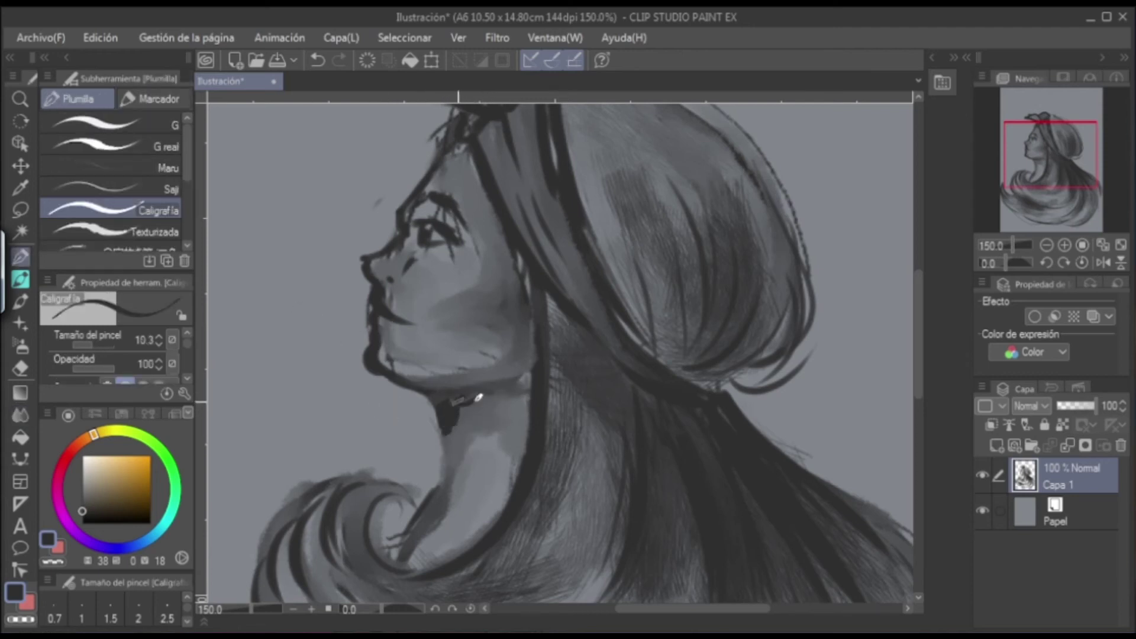
drag(530, 346, 508, 375)
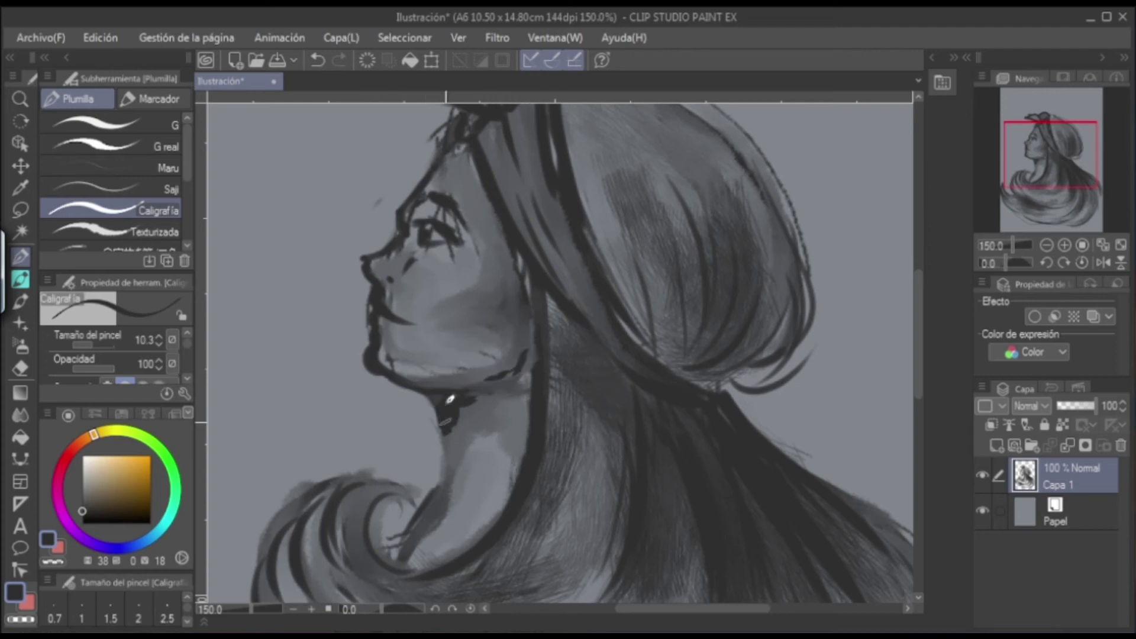
mouse_move(448, 439)
mouse_down()
mouse_move(438, 497)
mouse_move(408, 538)
mouse_up()
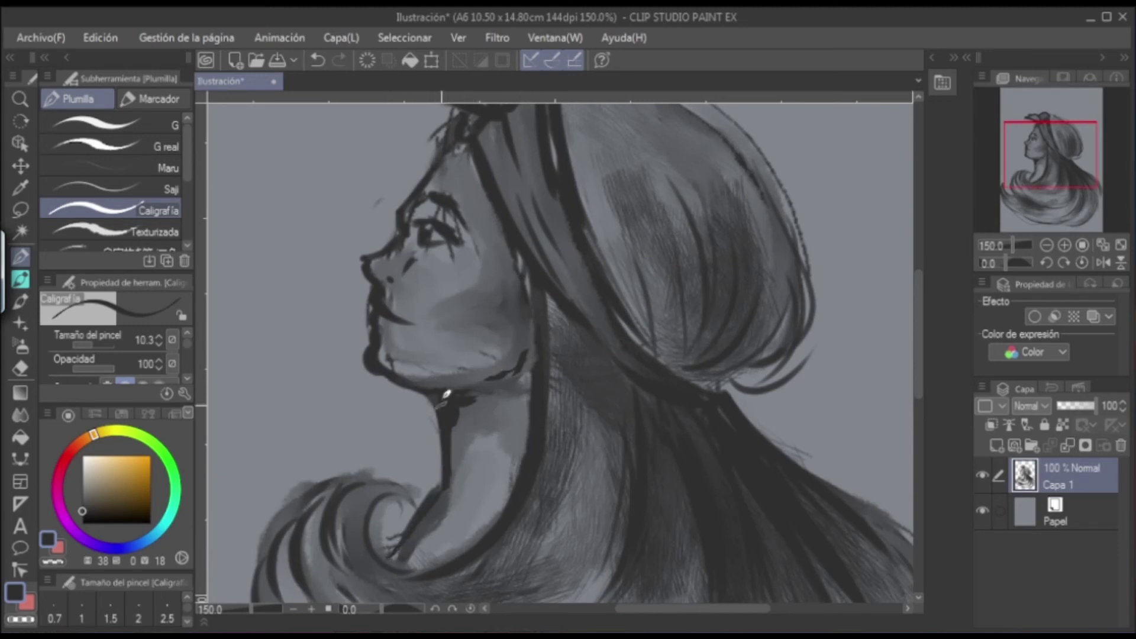
Blend the shadow under the chin and soften the strokes around the eye with the Mezcla húmeda brush.
click(23, 412)
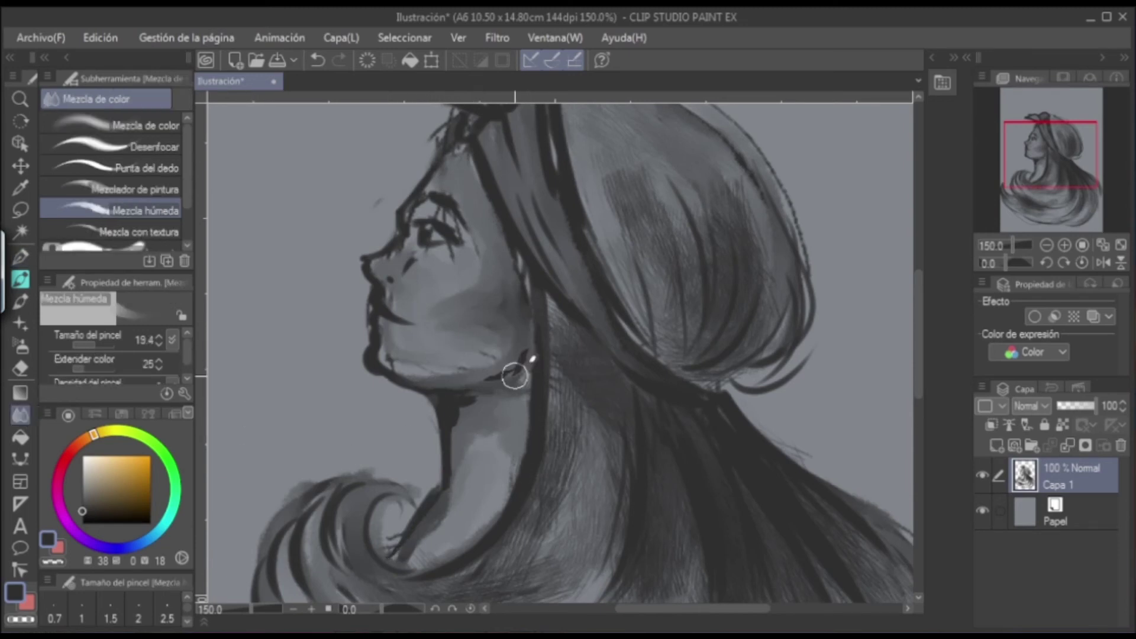
mouse_move(467, 407)
mouse_down()
mouse_move(454, 428)
mouse_move(458, 400)
mouse_move(474, 406)
mouse_move(455, 412)
mouse_move(492, 406)
mouse_move(452, 407)
mouse_up()
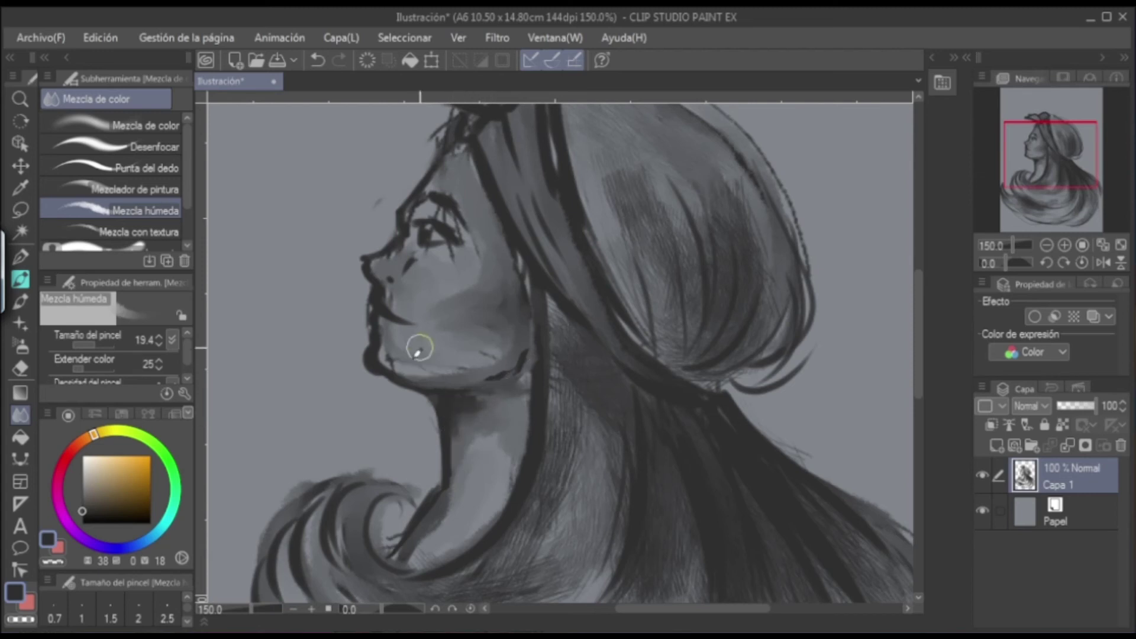
mouse_move(430, 208)
mouse_down()
mouse_move(455, 229)
mouse_move(456, 254)
mouse_move(429, 259)
mouse_up()
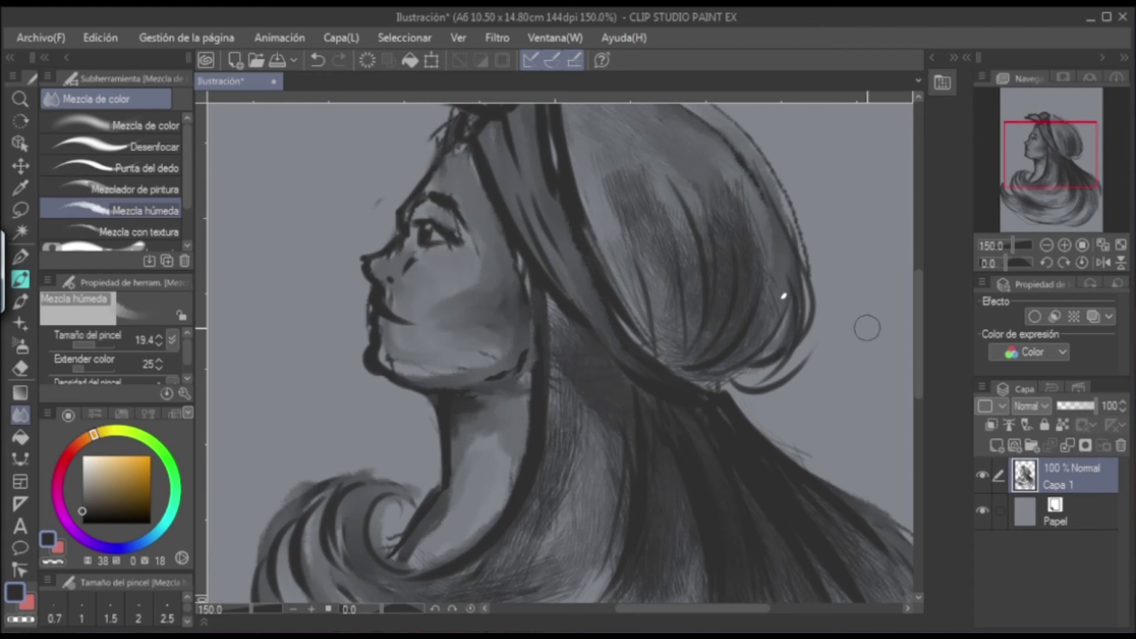
scroll(917, 332, up, 3)
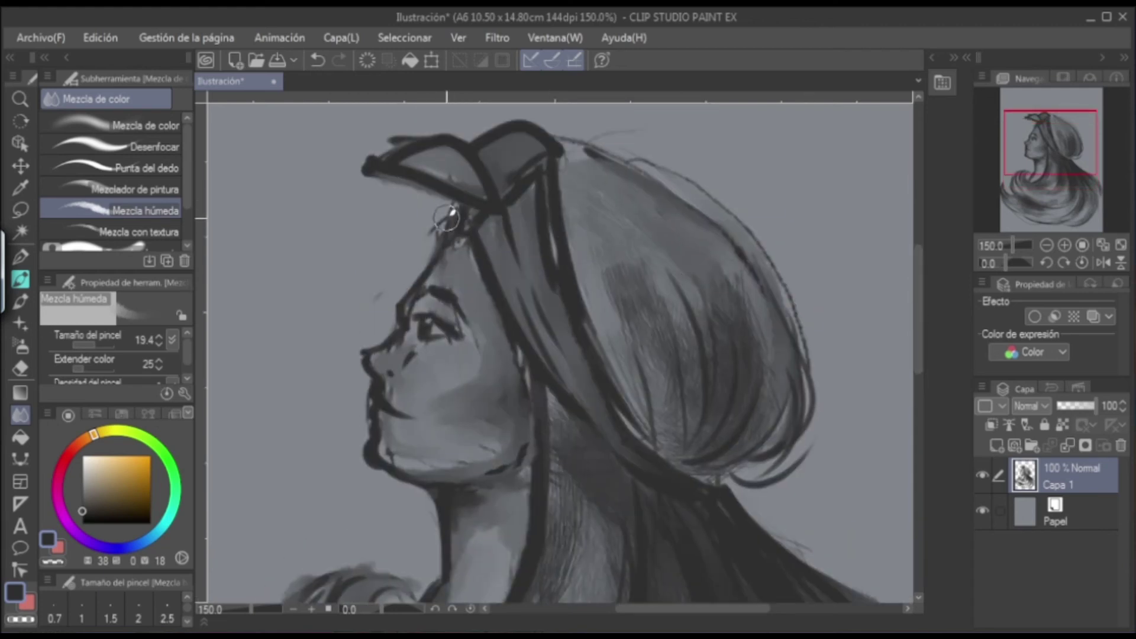
scroll(539, 178, down, 3)
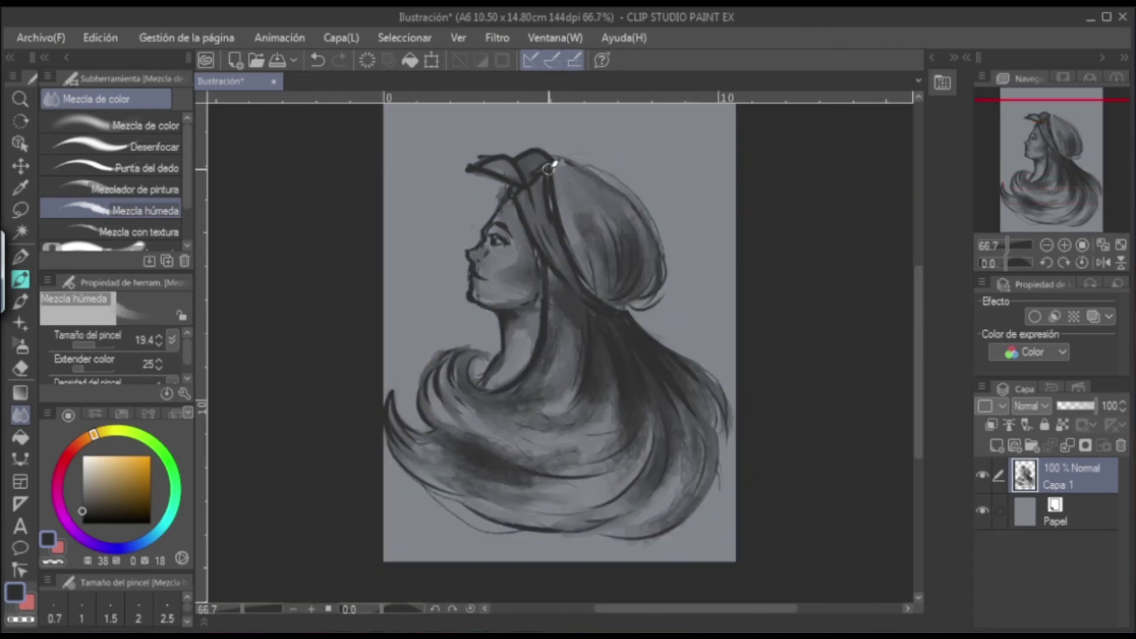
scroll(549, 168, up, 2)
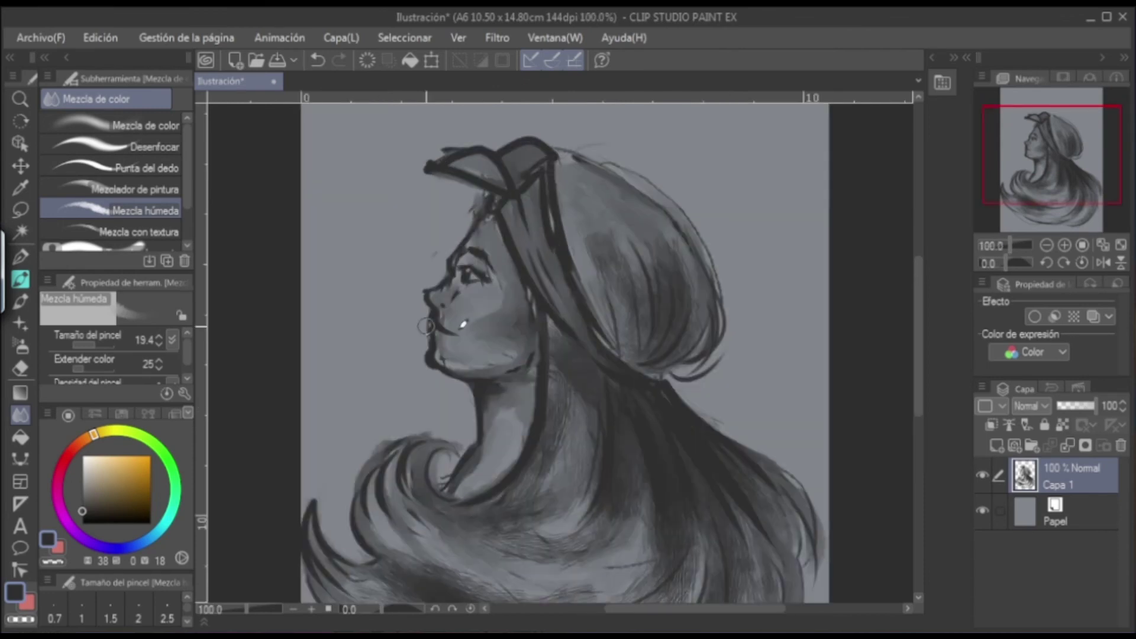
Refine the outline of the lips and nose with the Suave eraser, using brush sizes 1.9 and 3.6.
click(19, 369)
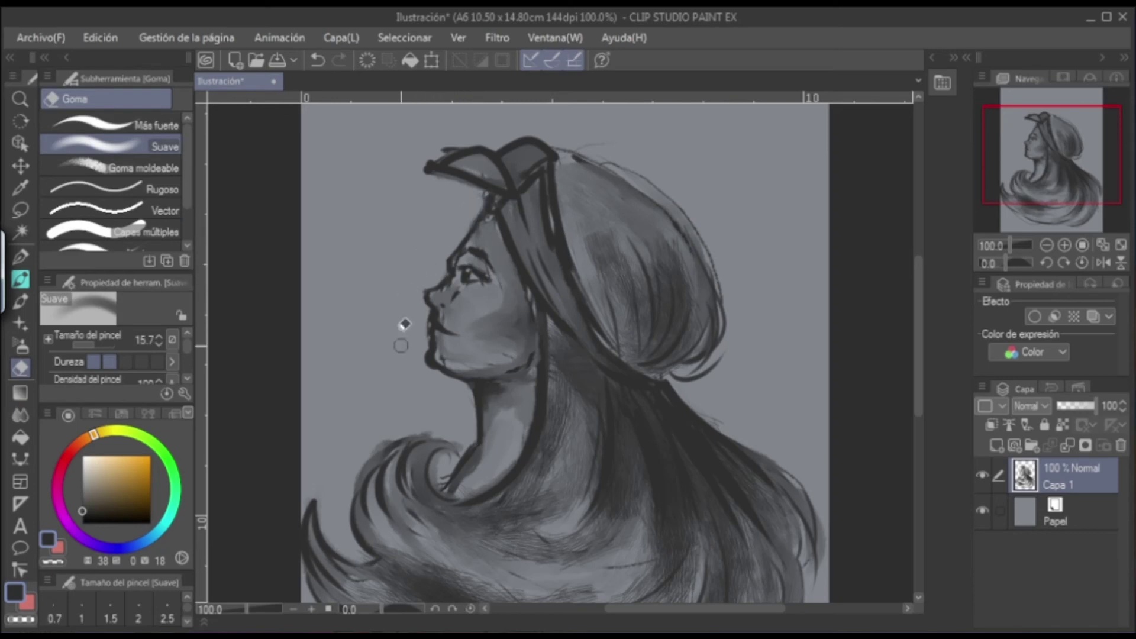
scroll(474, 169, up, 2)
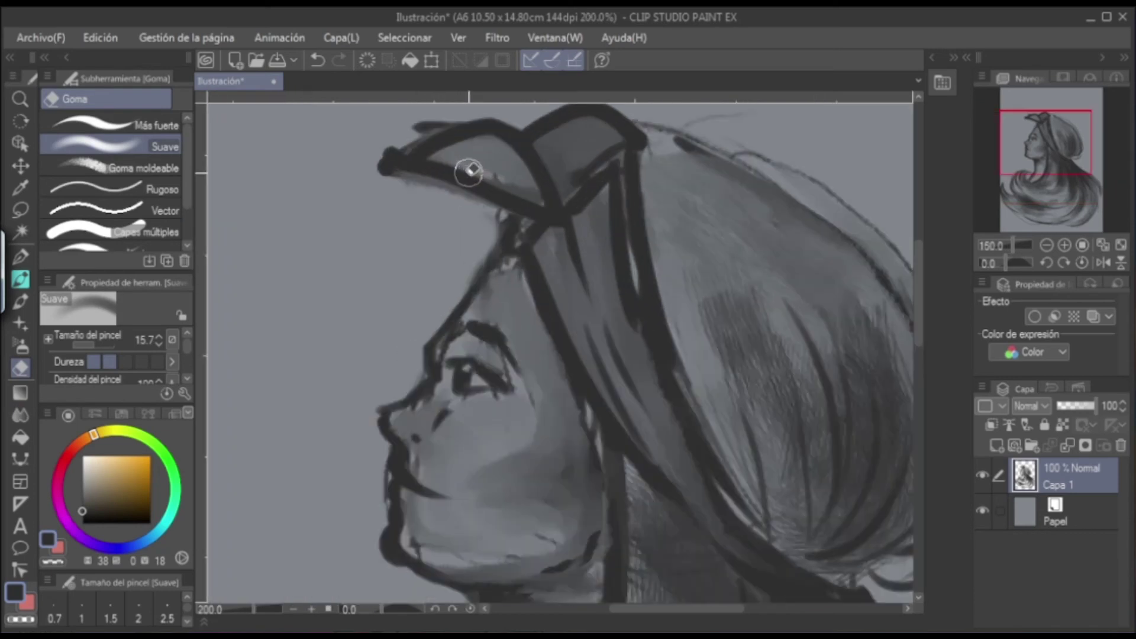
drag(89, 342, 86, 349)
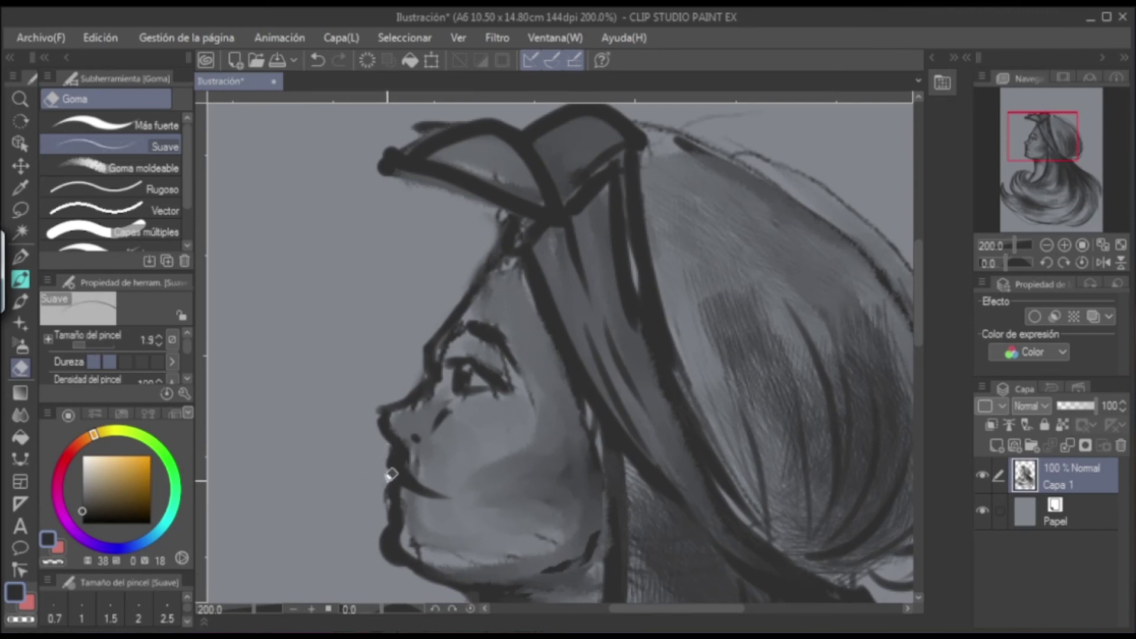
drag(392, 504, 389, 482)
click(88, 344)
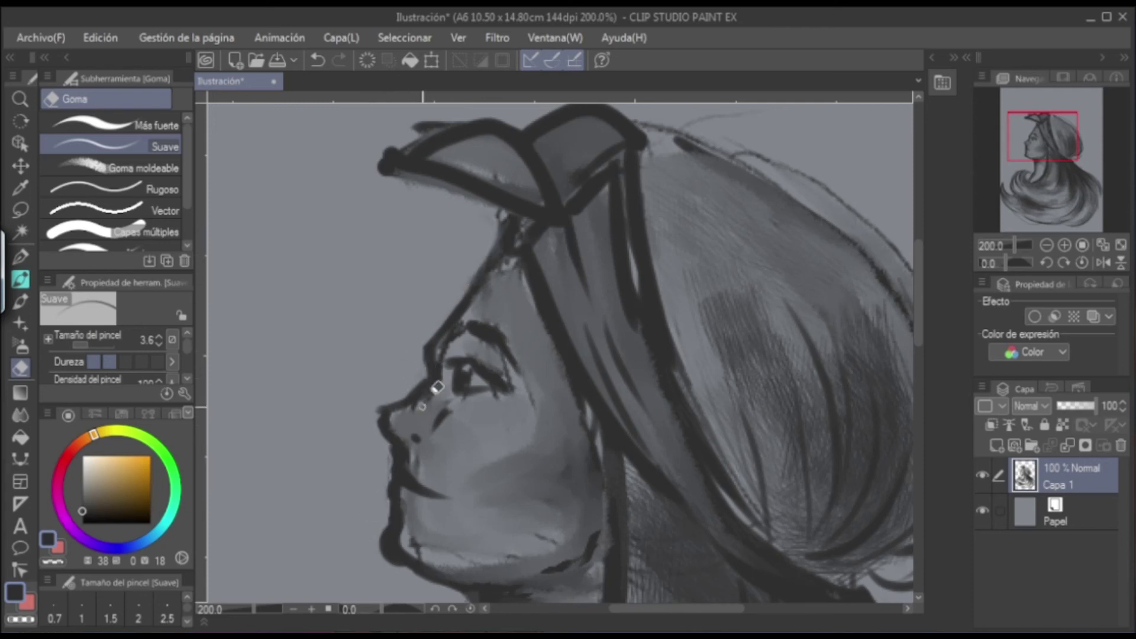
Change the paper layer's color to the neutral light grey A5A5A5.
scroll(390, 515, down, 2)
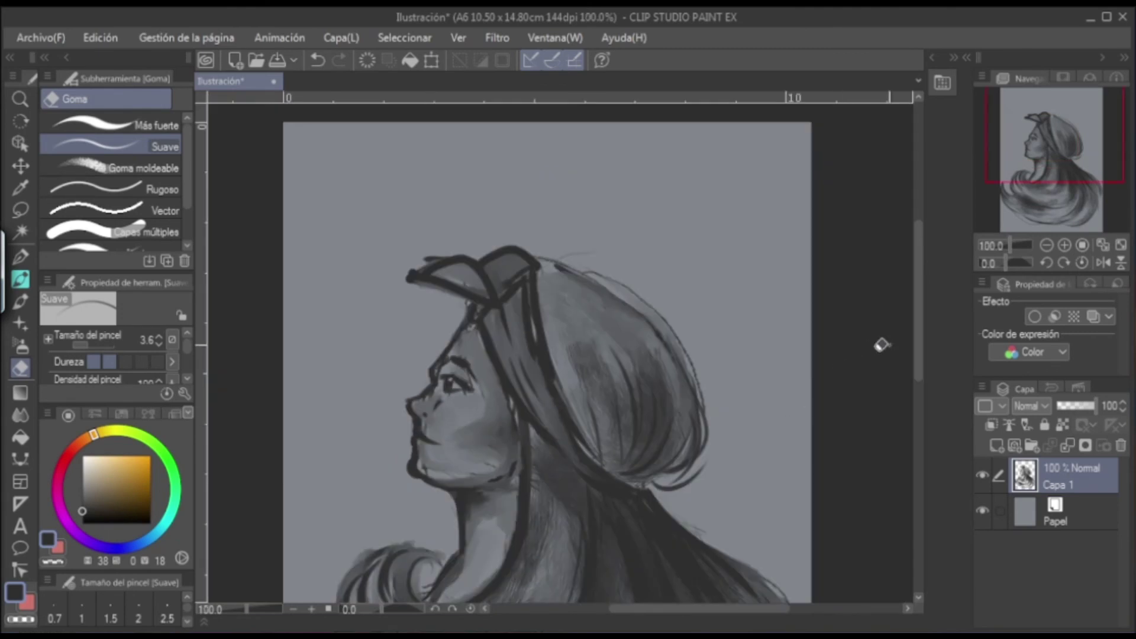
scroll(915, 325, down, 3)
click(1023, 509)
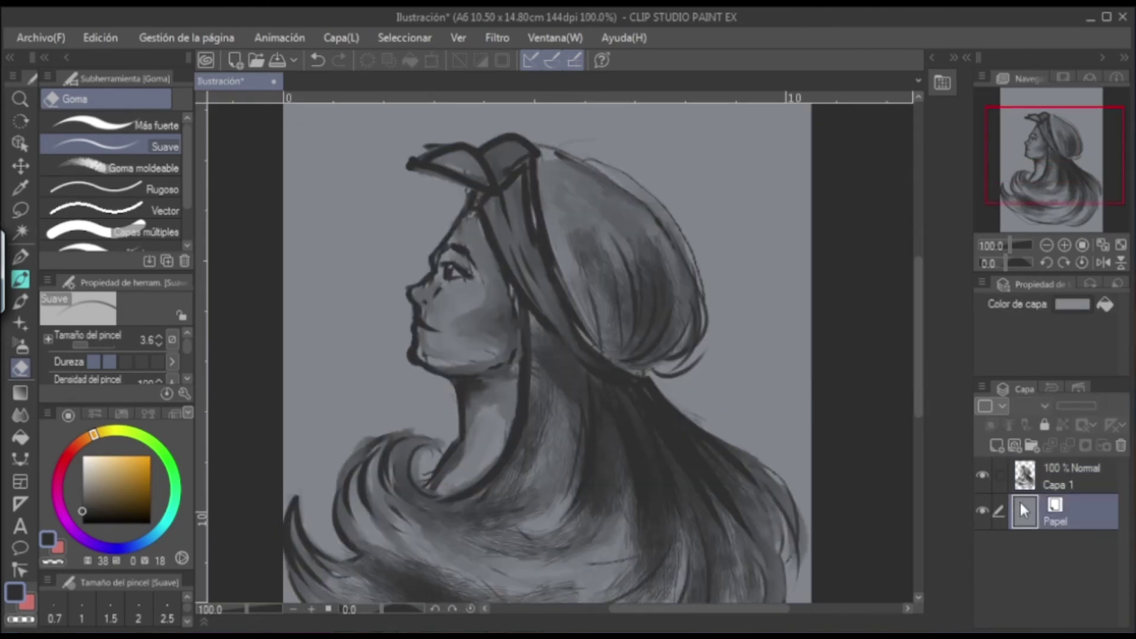
click(1069, 305)
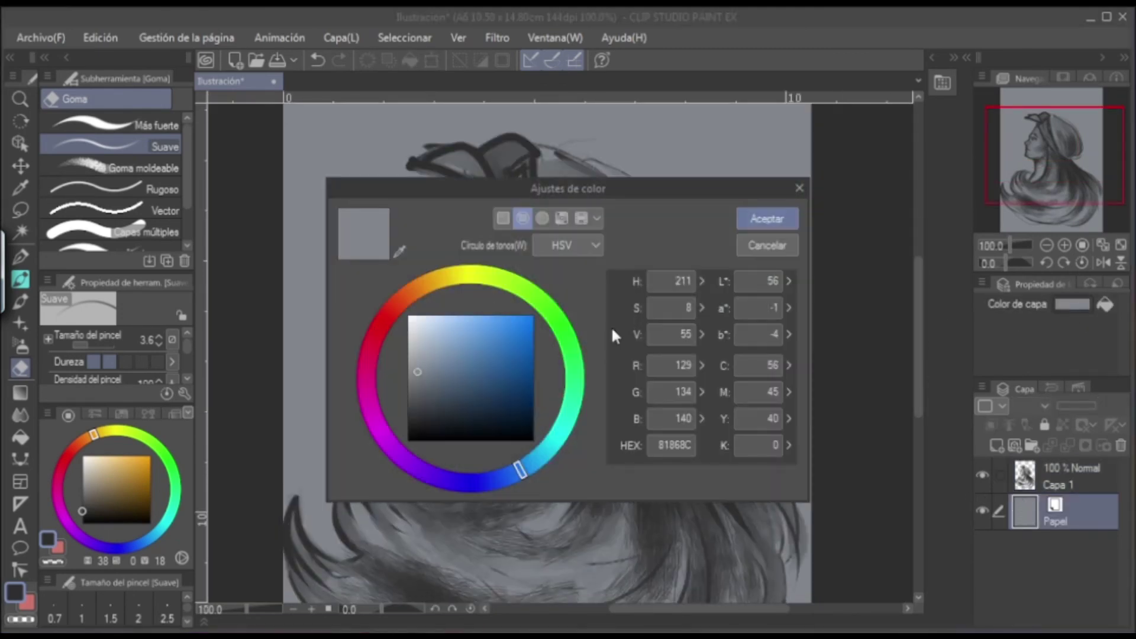
click(407, 359)
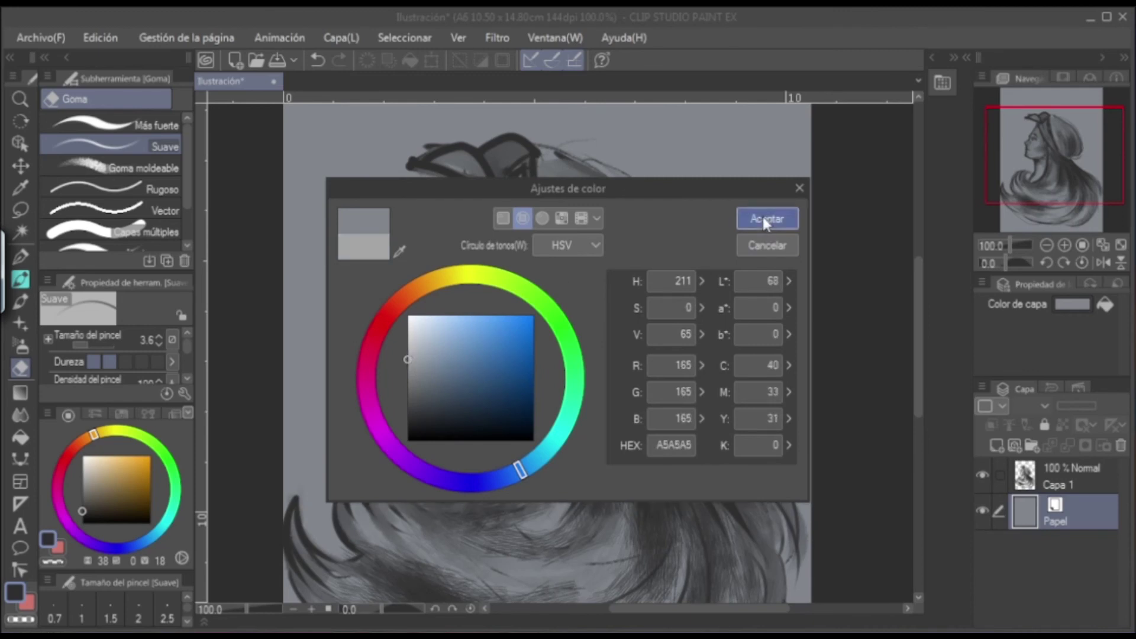
click(763, 220)
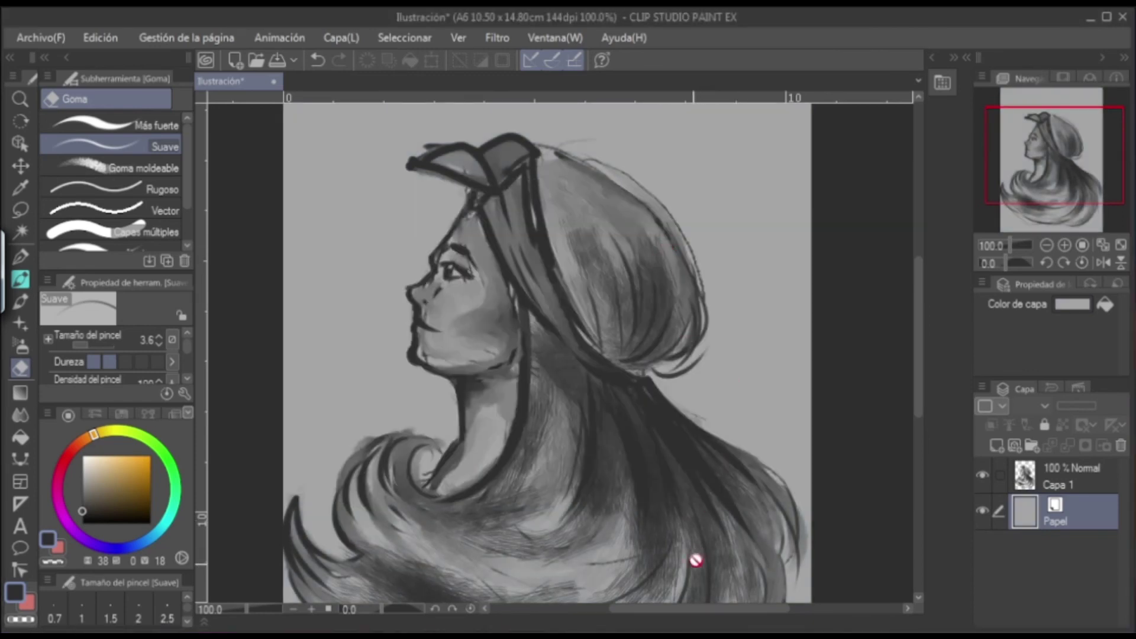
drag(700, 613, 692, 614)
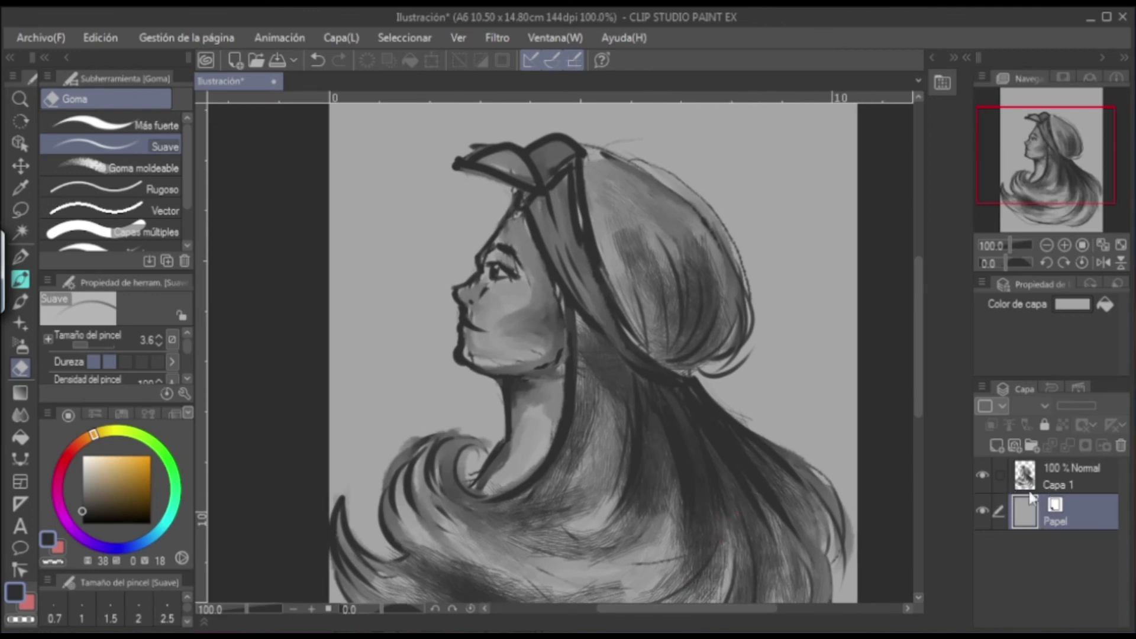
Add a new raster layer between the portrait layer and the paper layer.
click(995, 445)
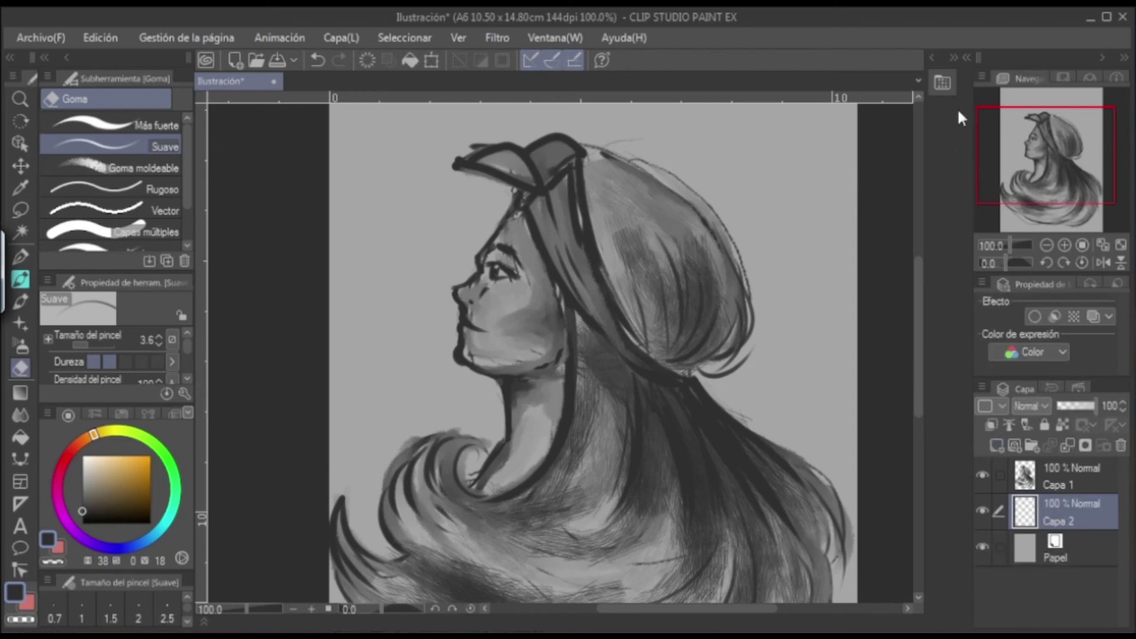
click(932, 57)
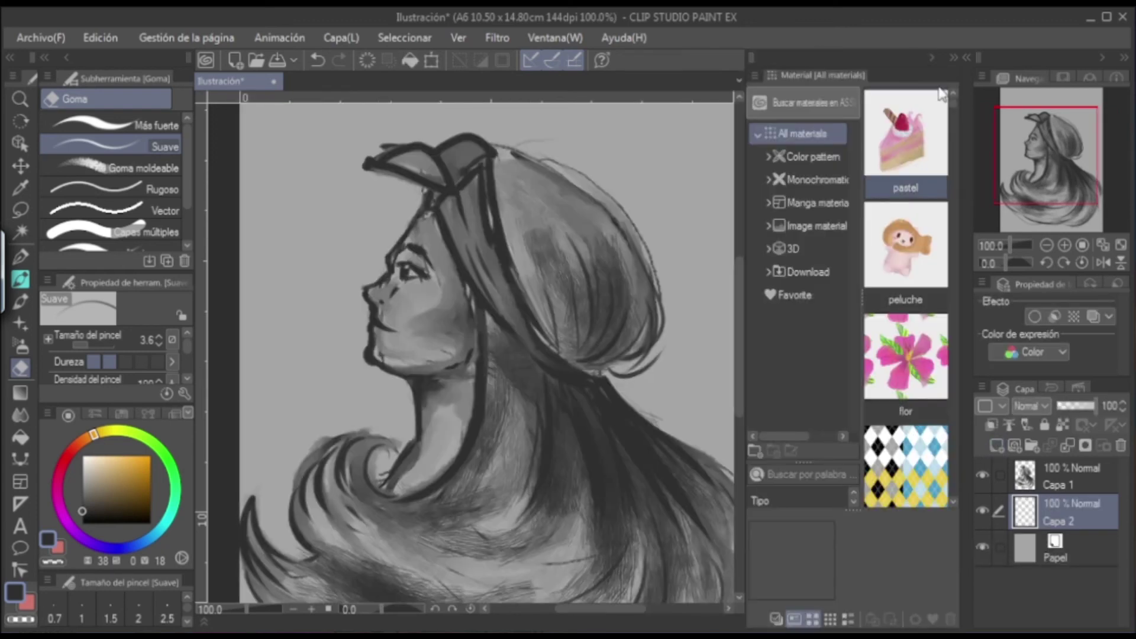
drag(953, 101, 955, 102)
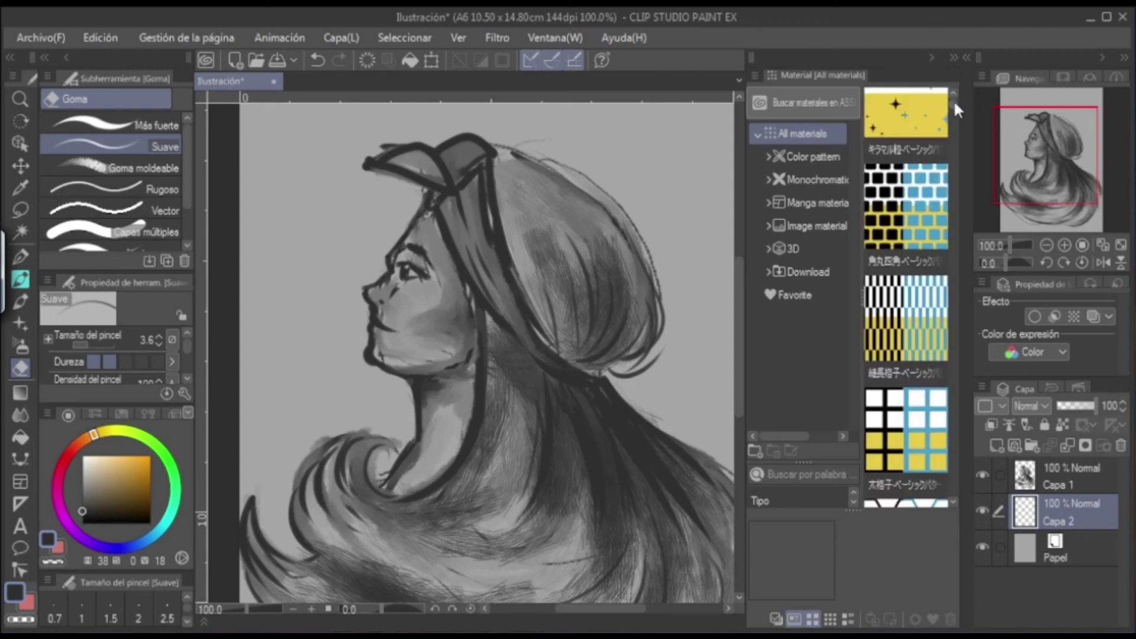
scroll(953, 99, down, 5)
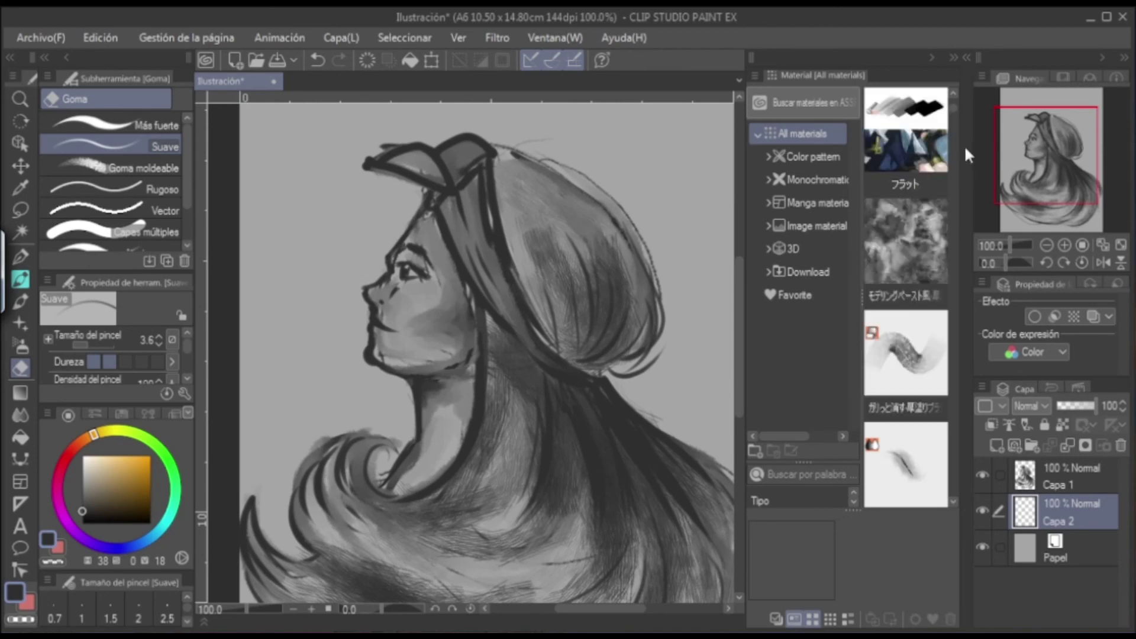
click(949, 58)
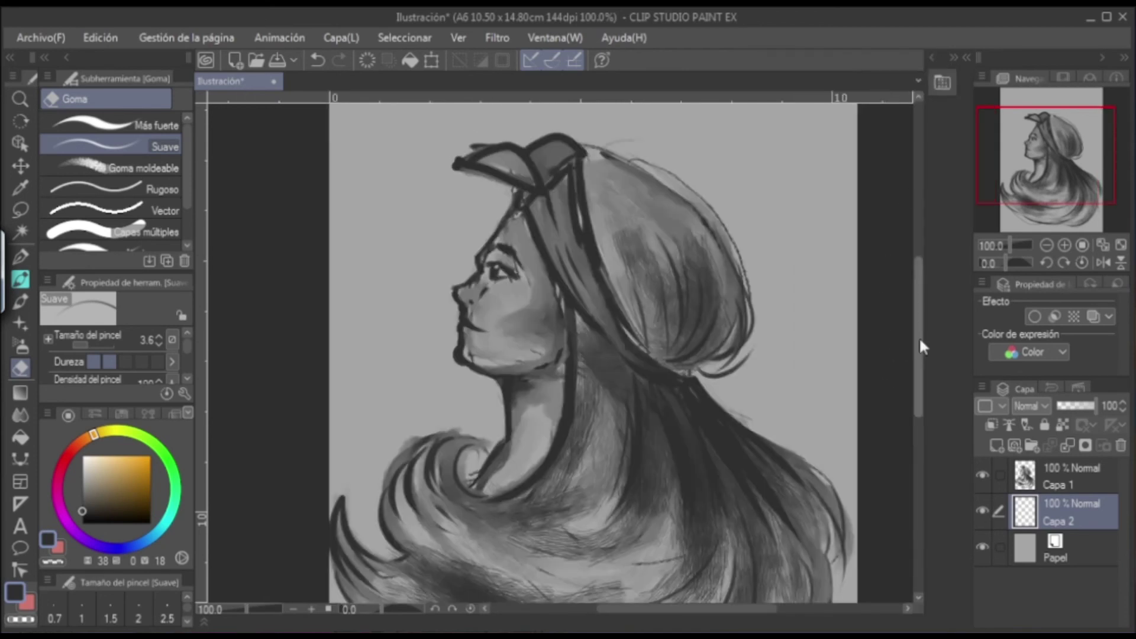
Choose the Hojas brush from the Fondo group of decoration brushes for the background.
scroll(918, 336, up, 1)
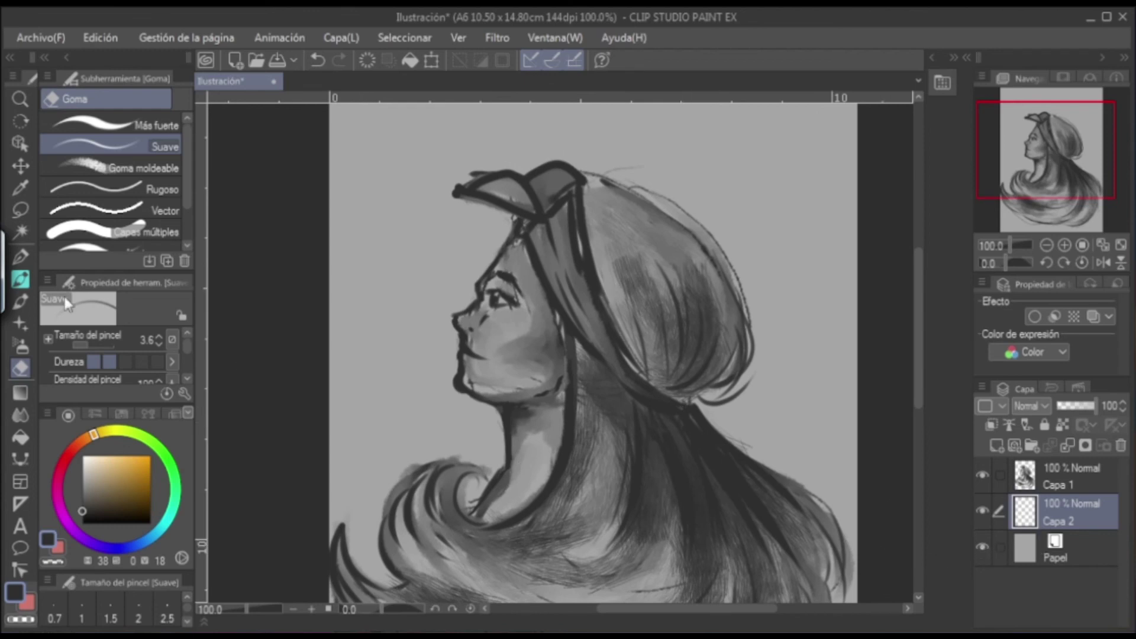
click(20, 347)
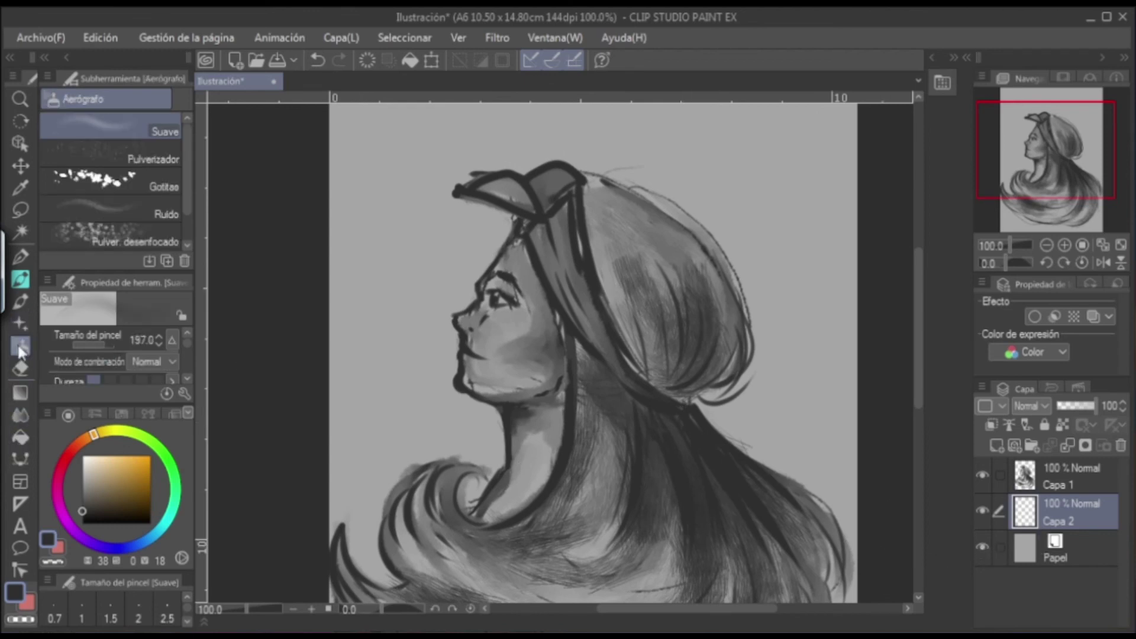
click(20, 321)
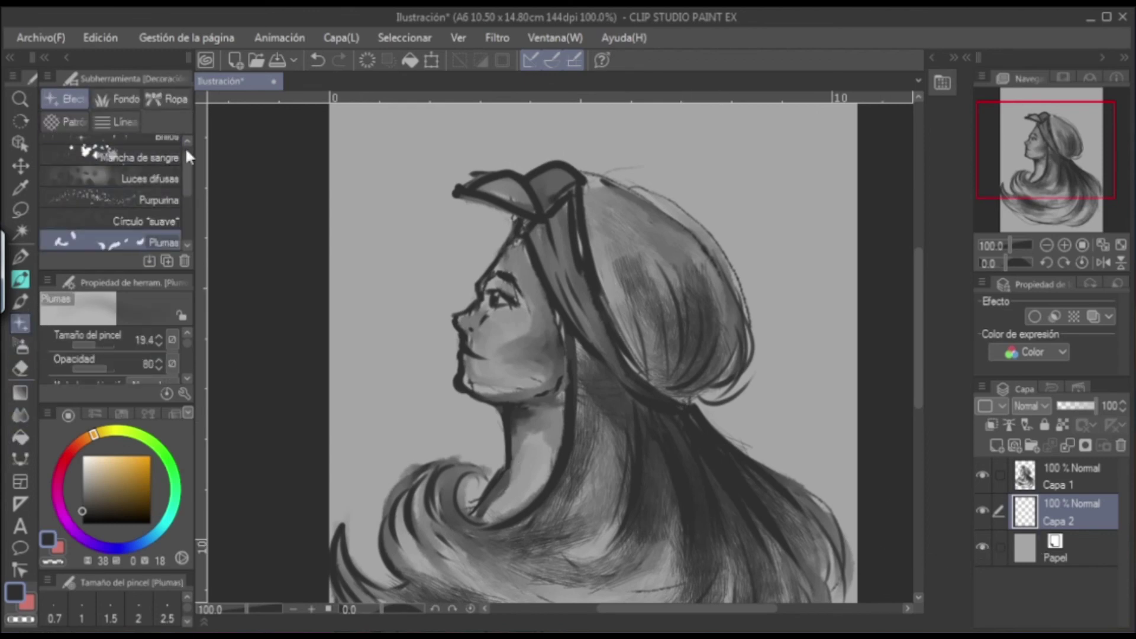
click(120, 95)
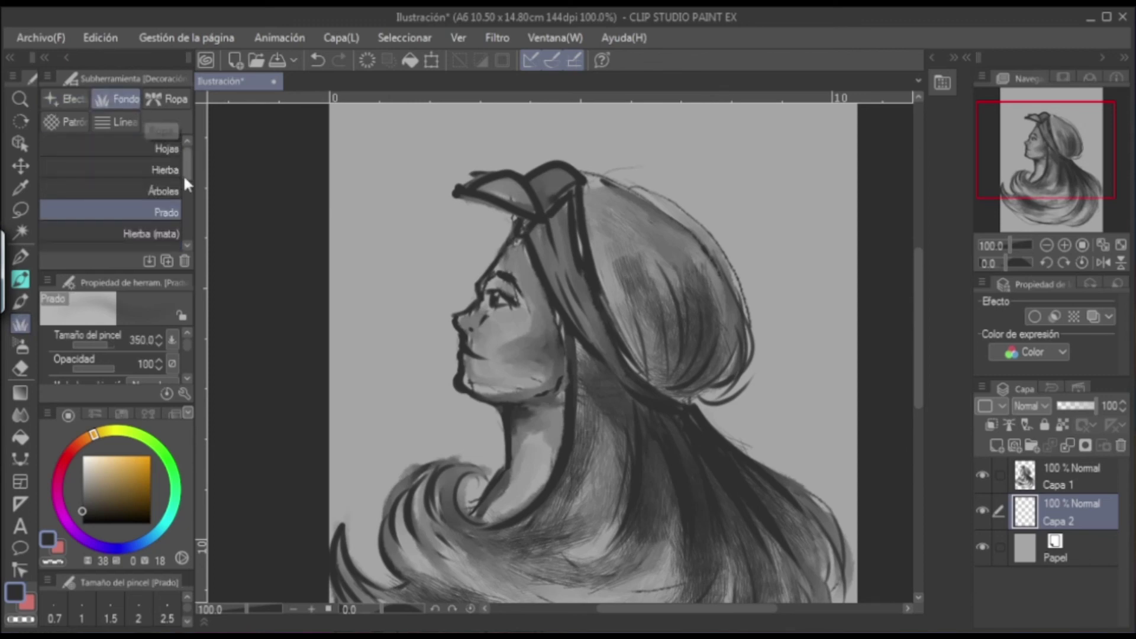
drag(187, 169, 189, 172)
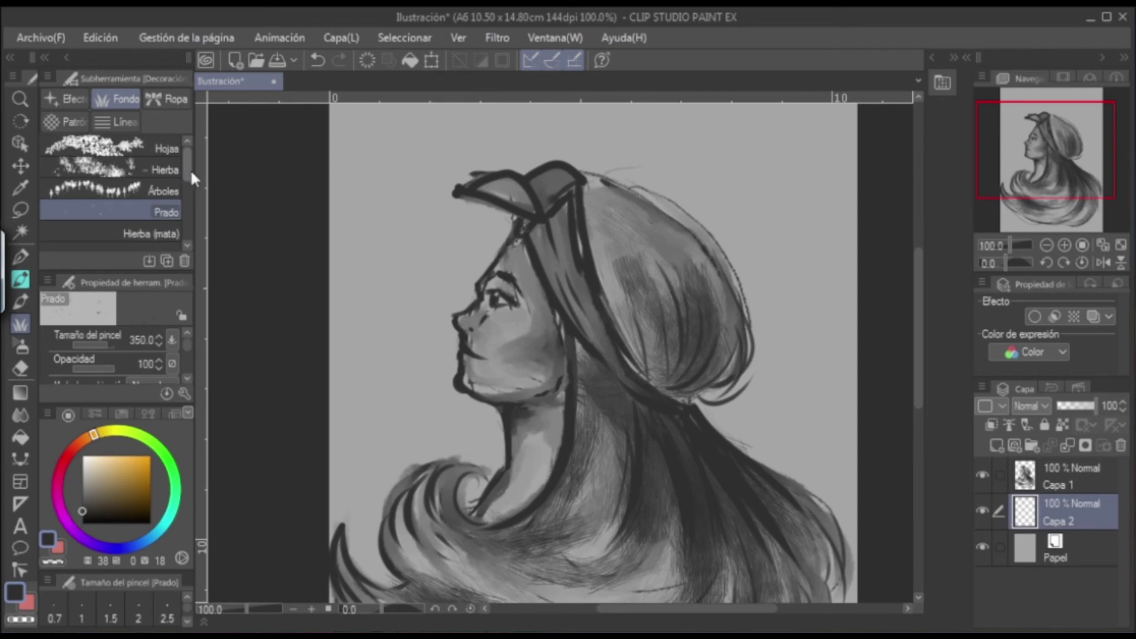
click(144, 145)
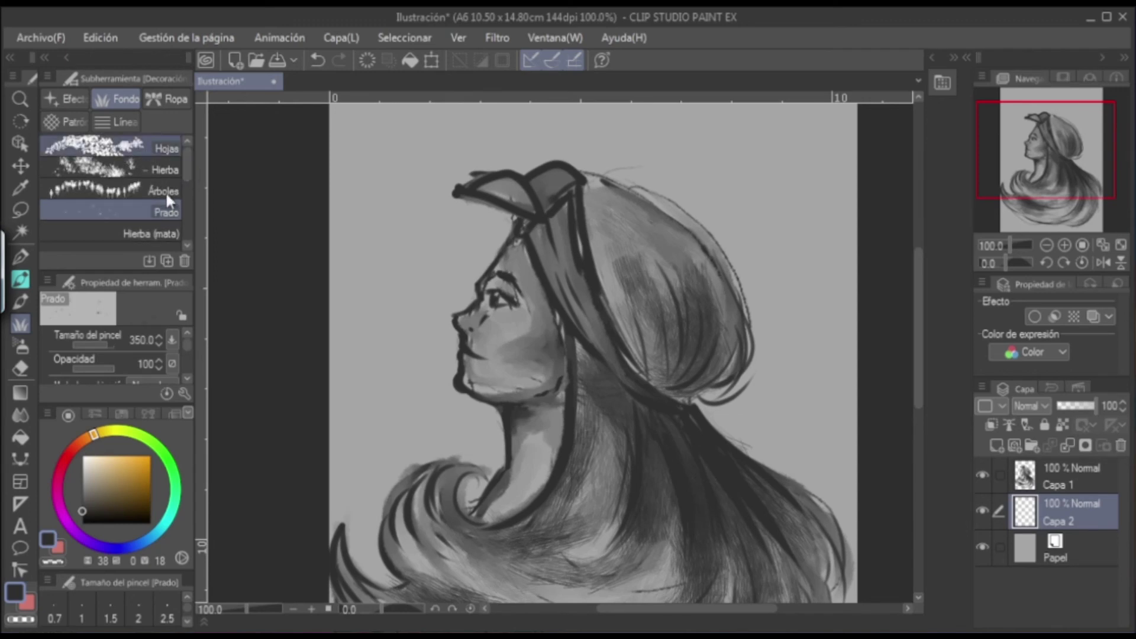